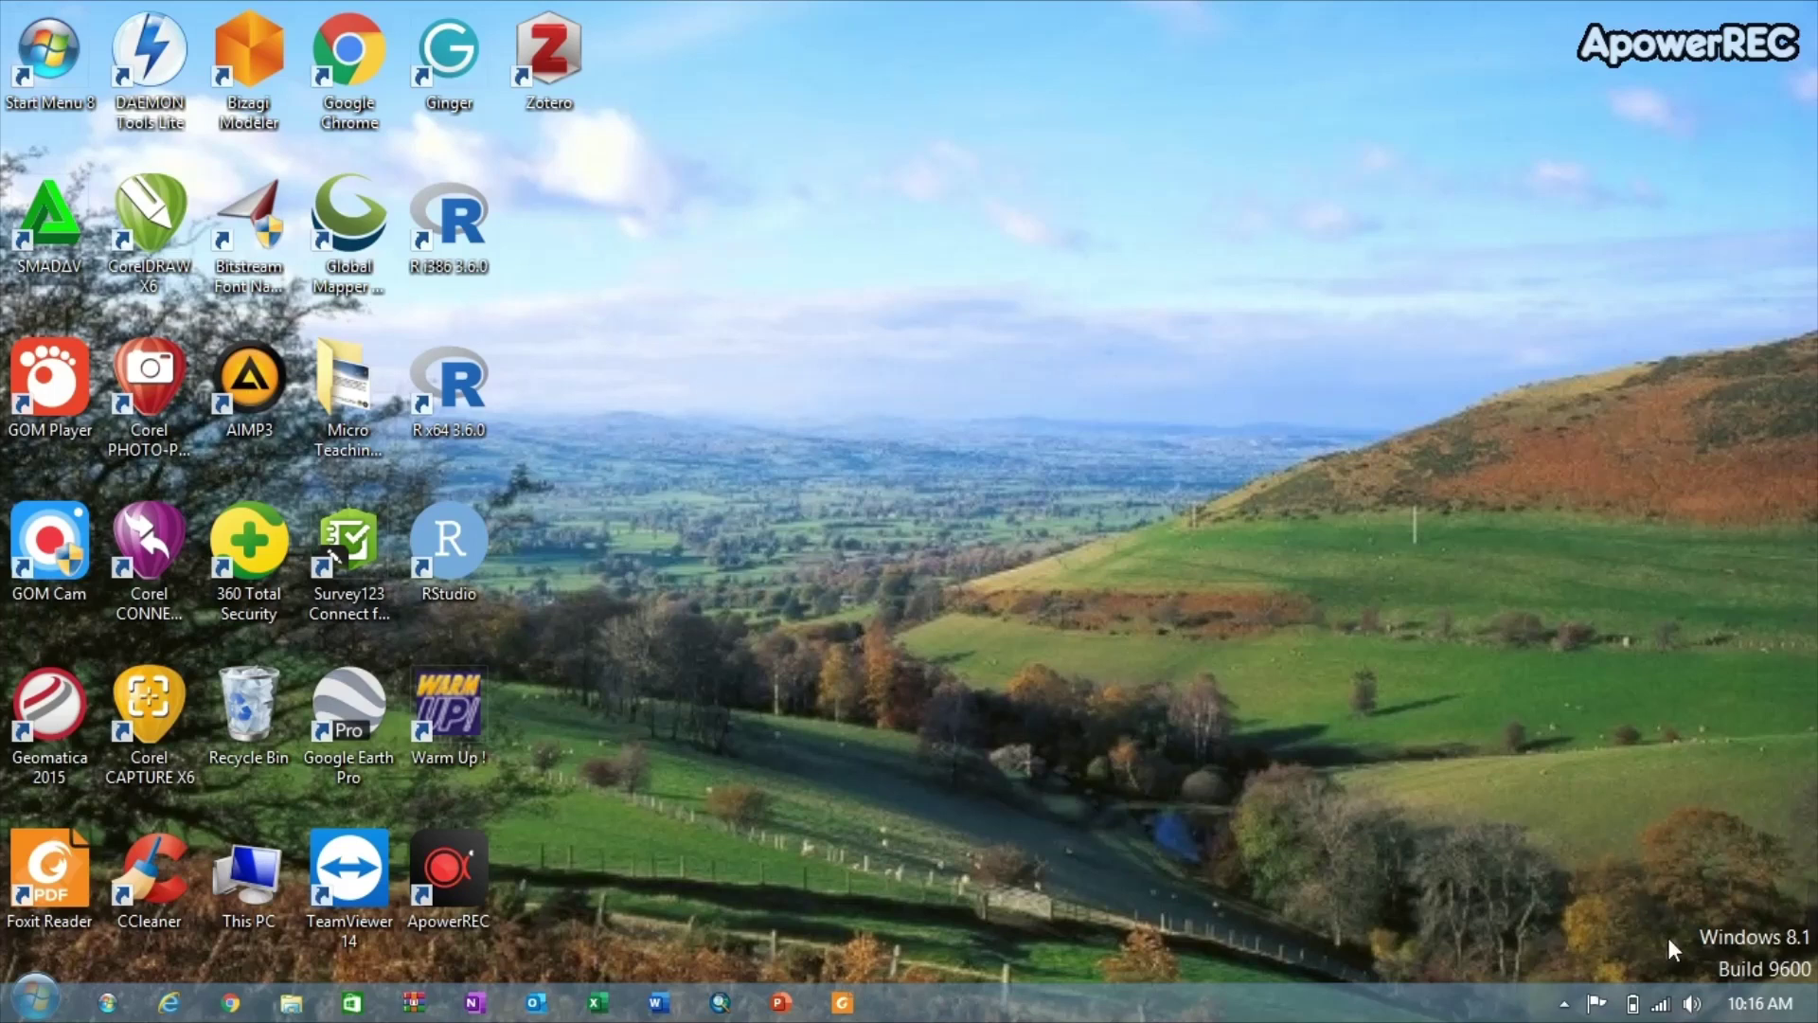
Check the computer's Wi-Fi connection in the list of networks and close the list
click(1664, 1008)
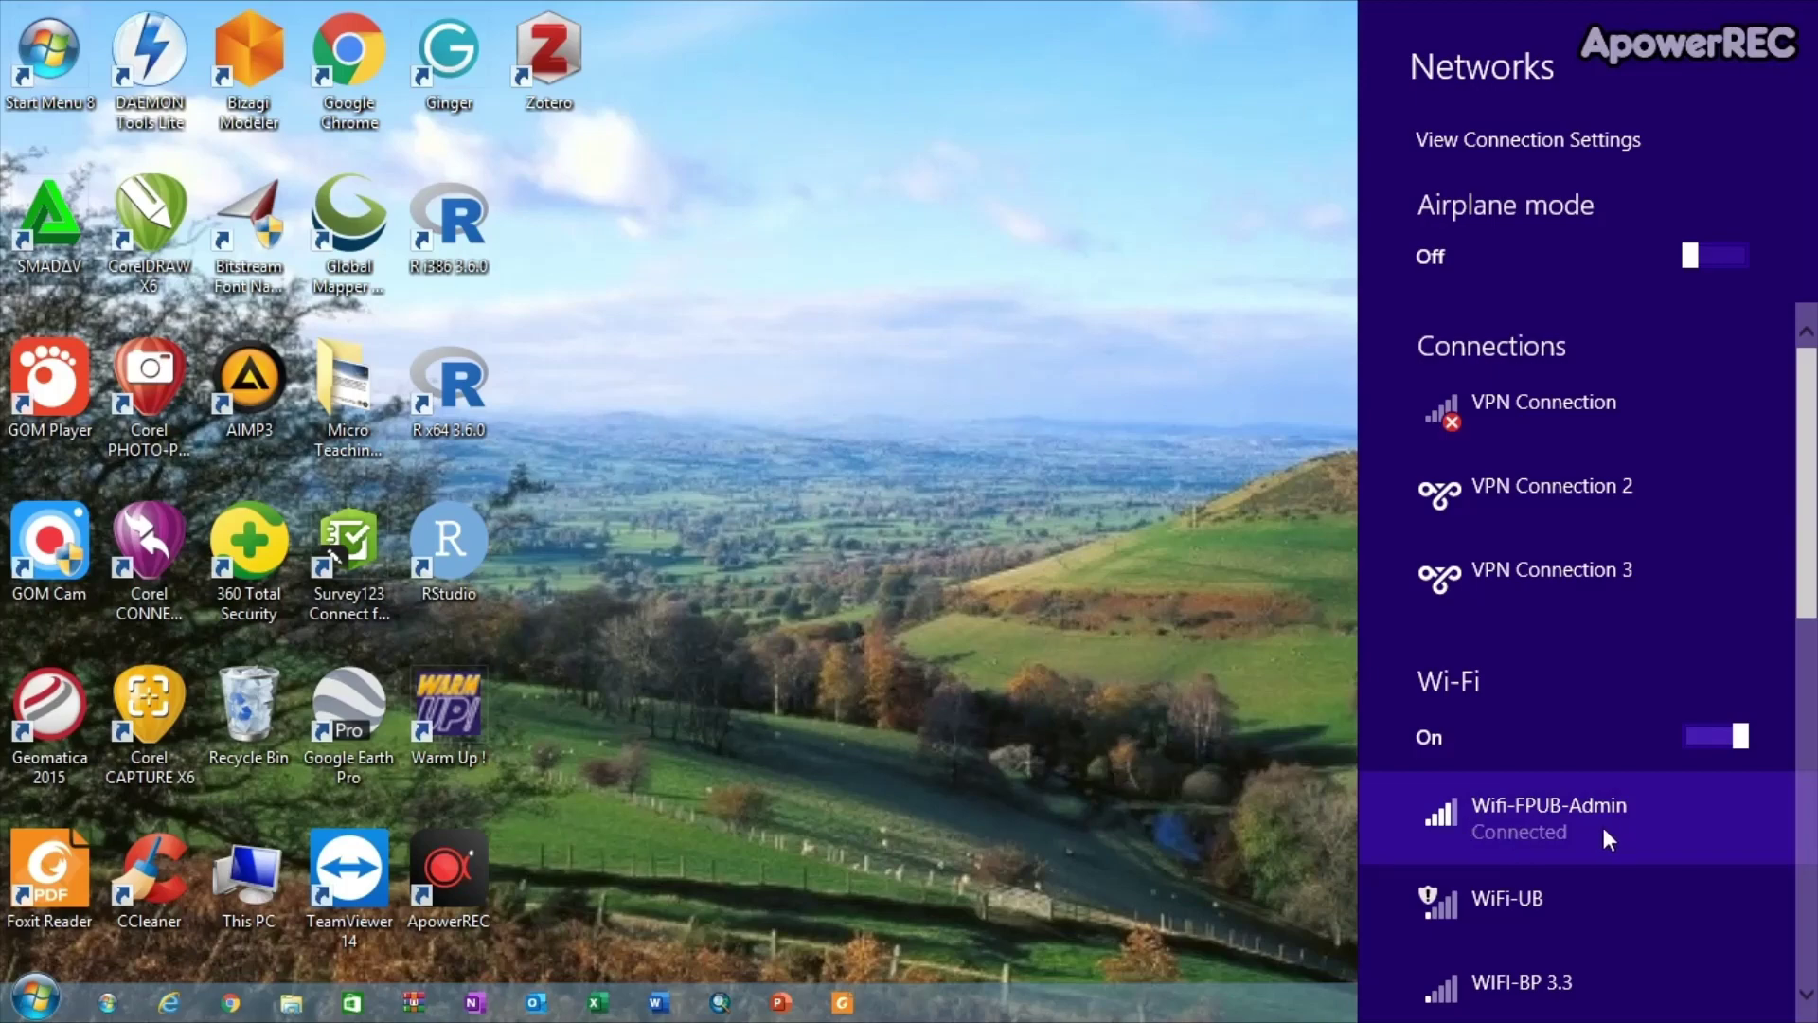
click(1008, 800)
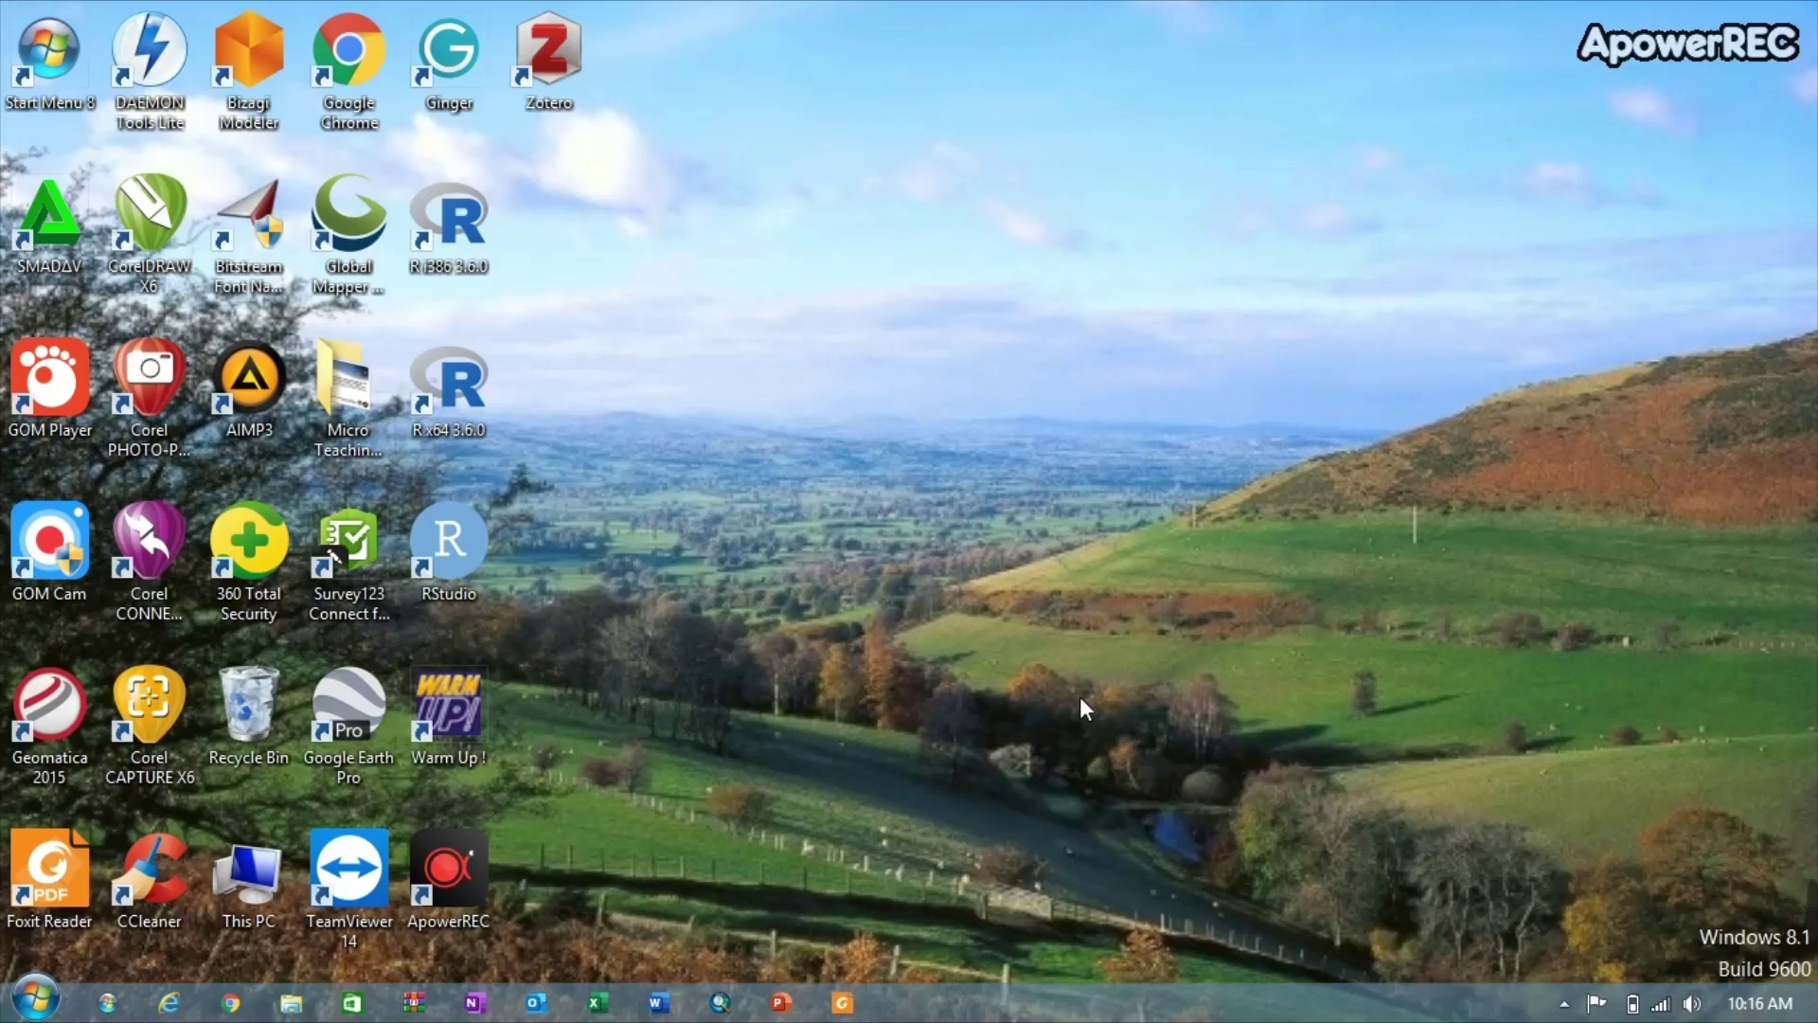
Open gapura.ub.ac.id in Google Chrome and go to the portal's login page
click(228, 1010)
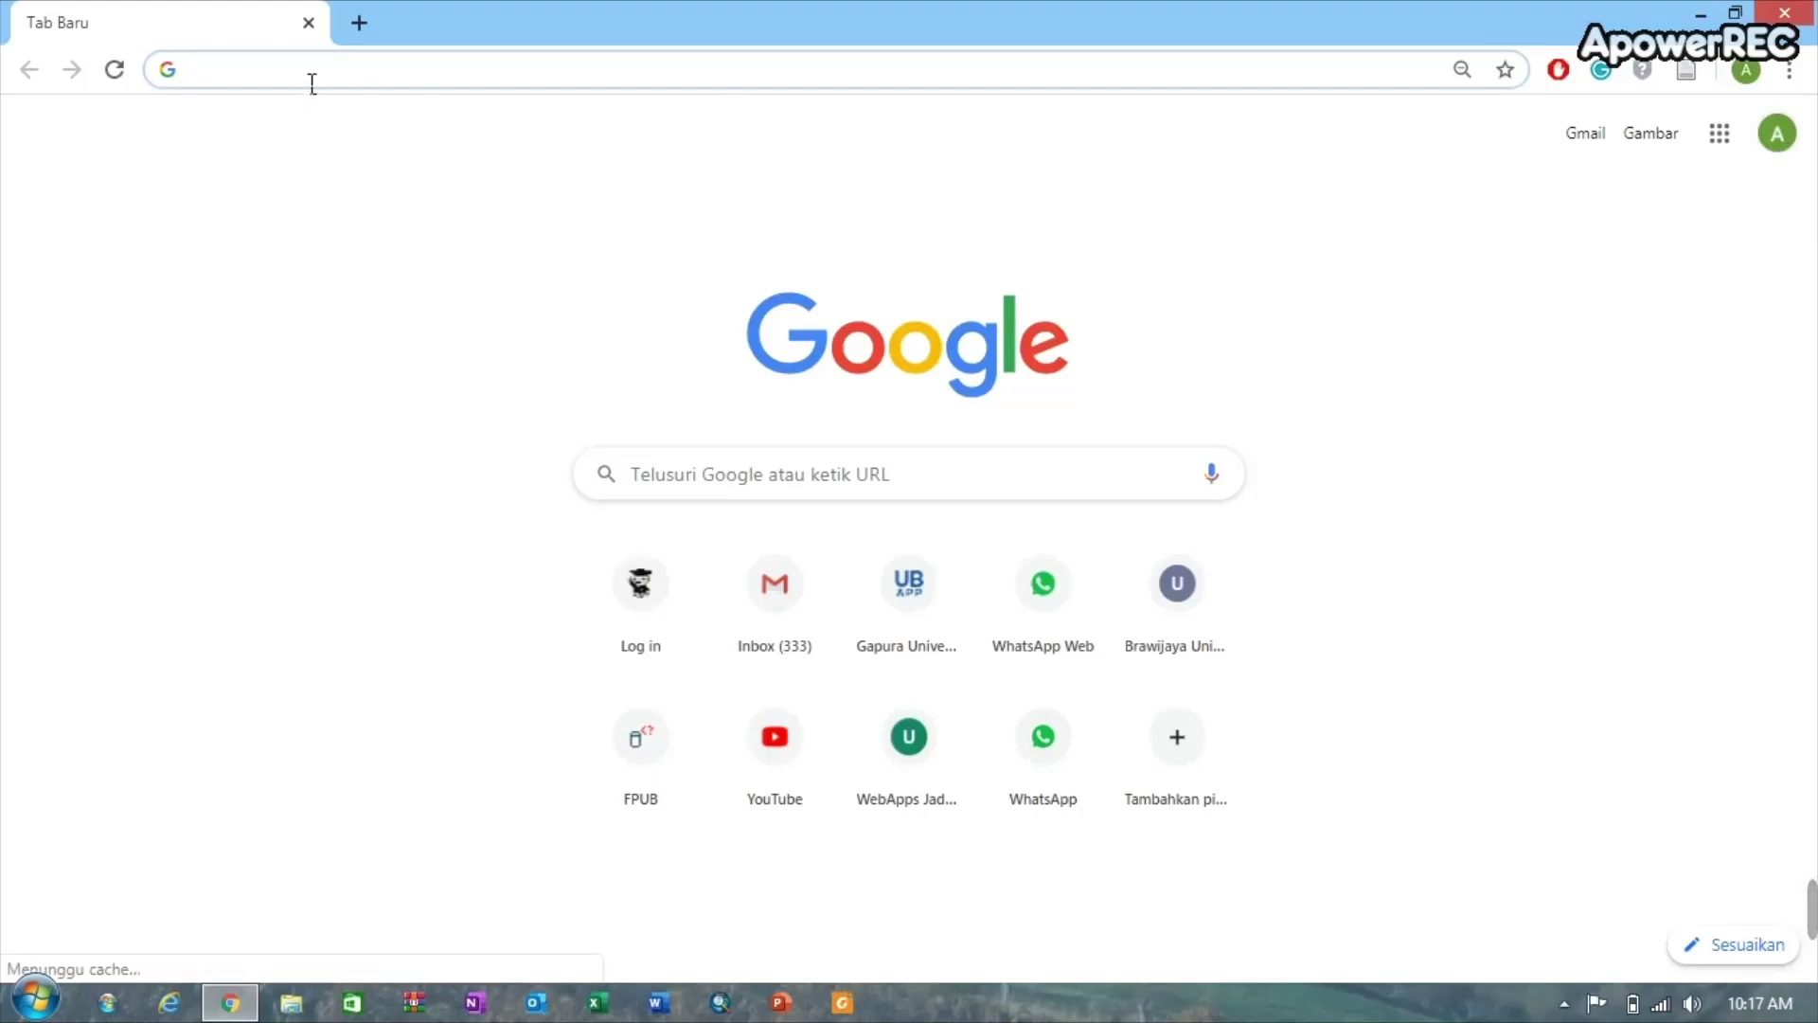
text(gapura.ub.ac.id)
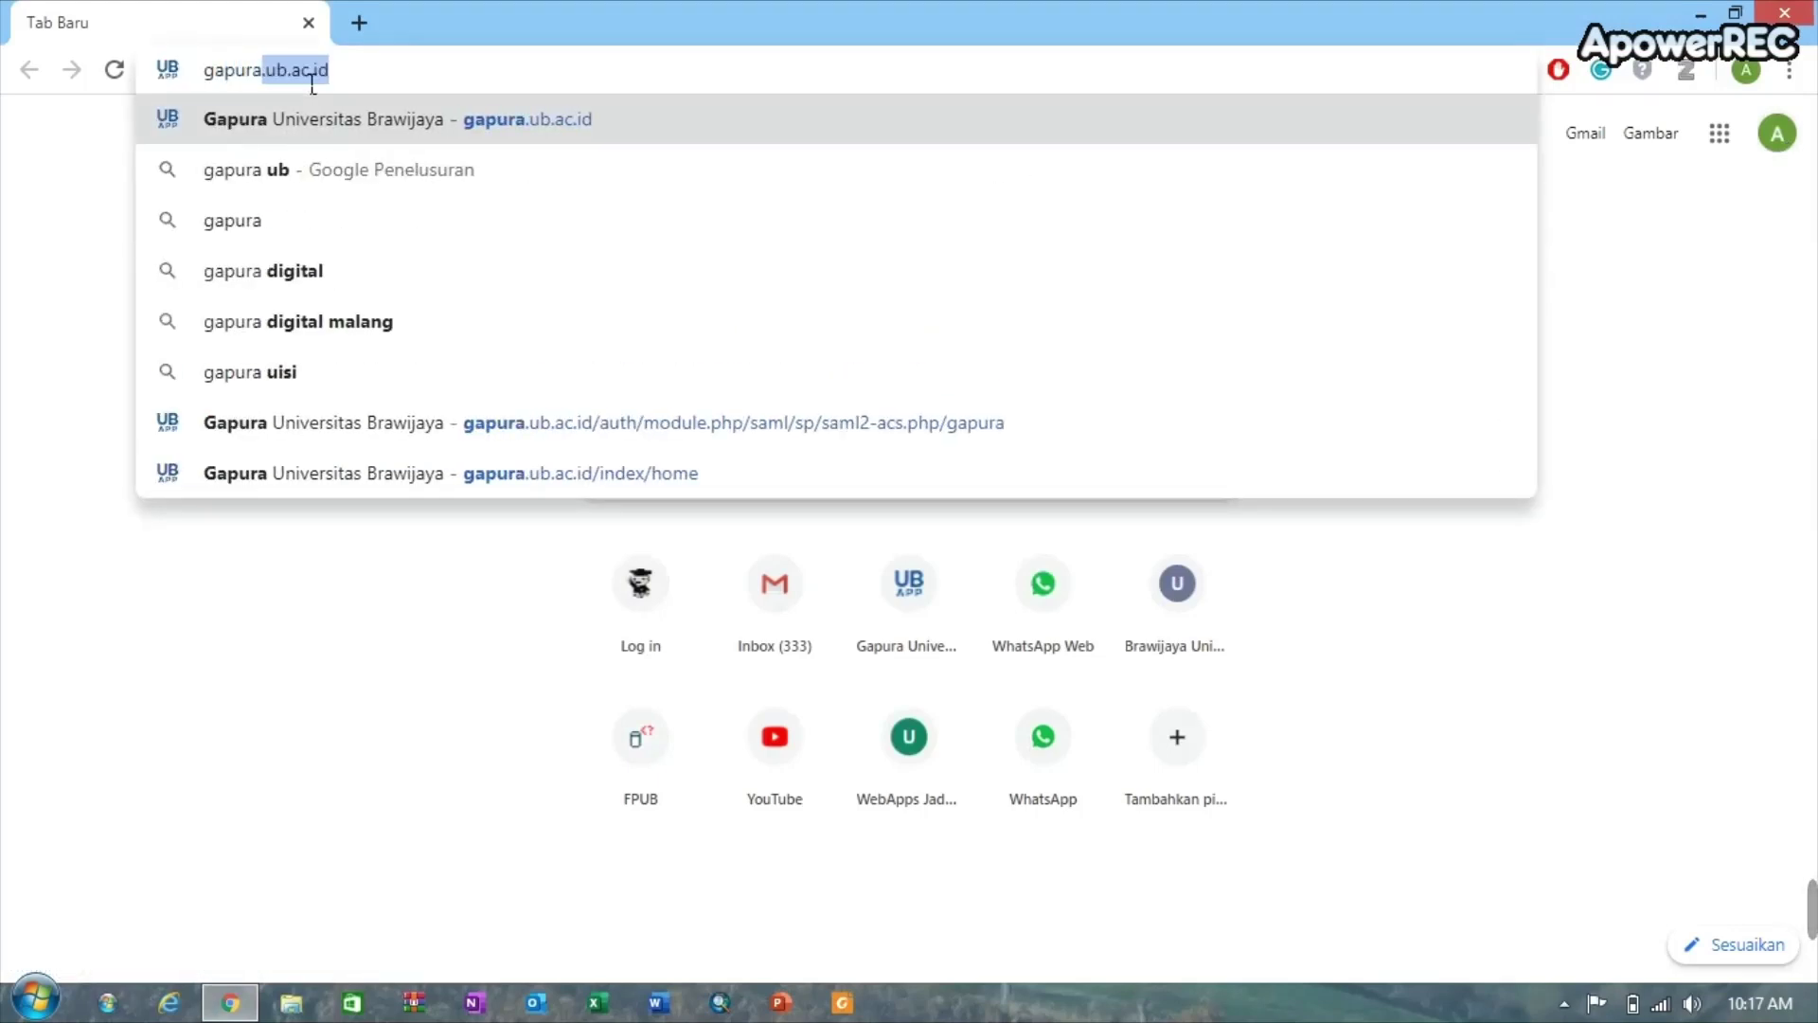
key(Return)
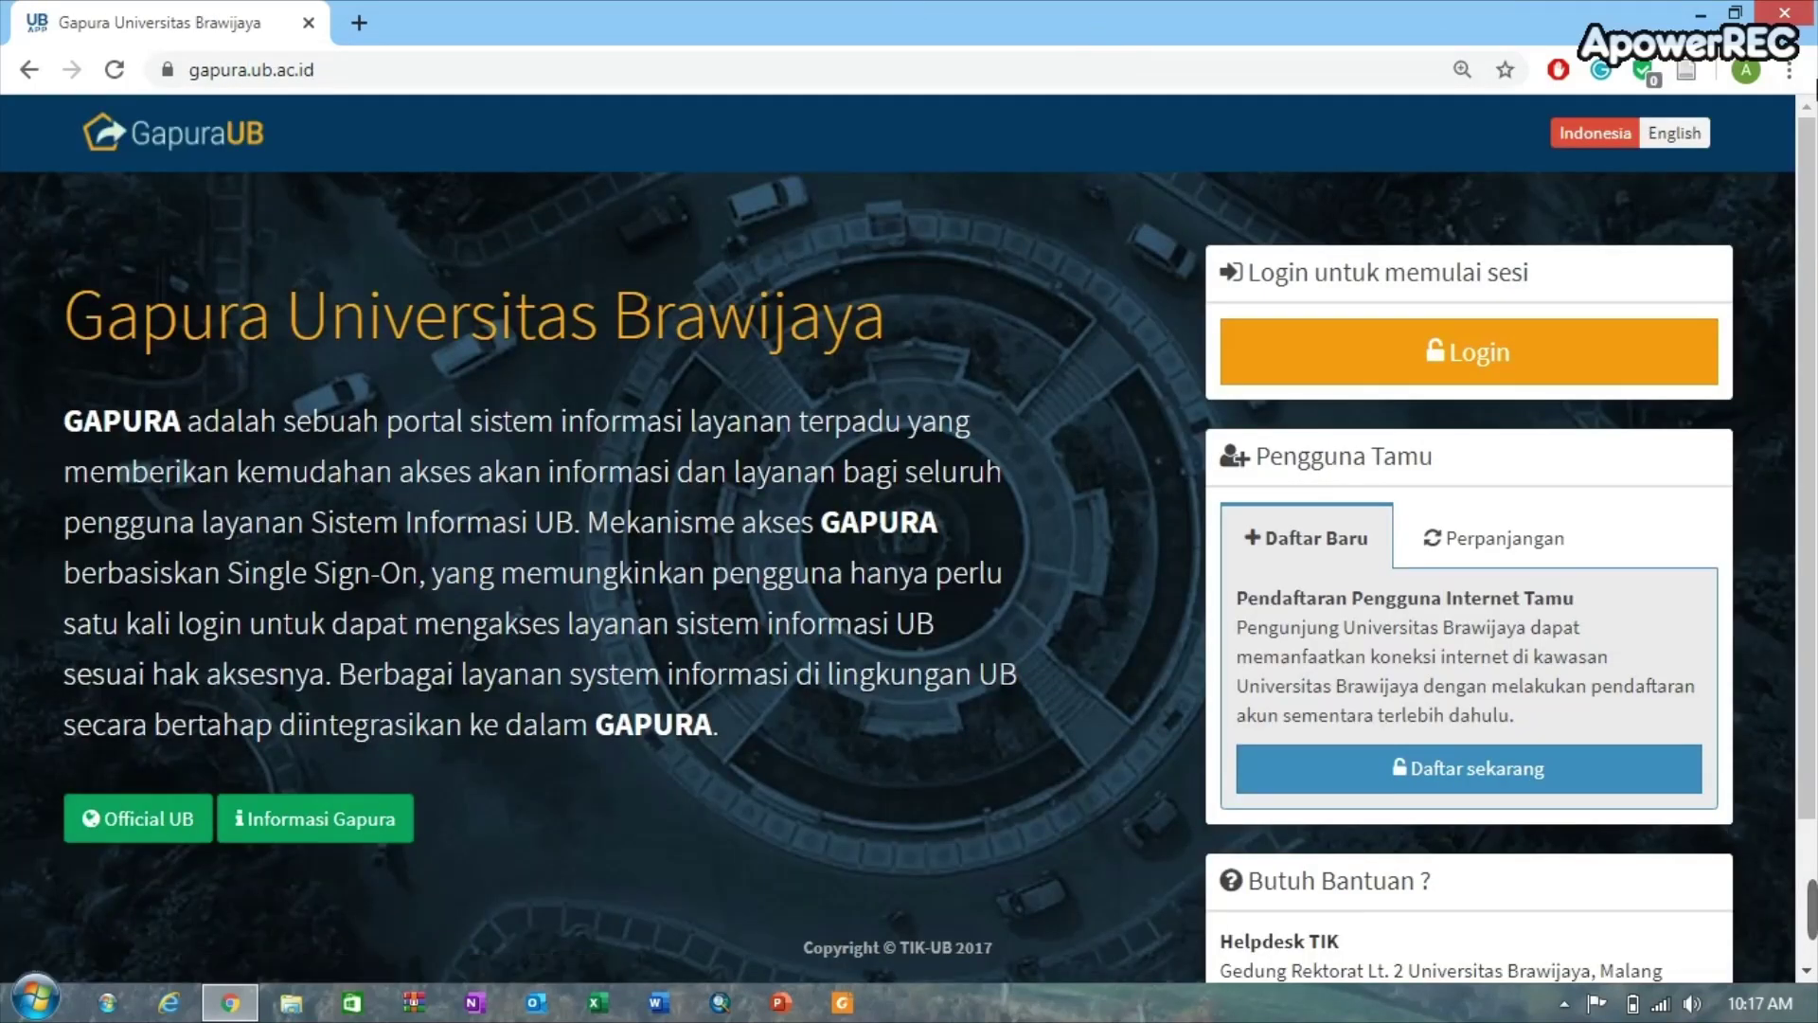
mouse_move(1812, 189)
mouse_down()
mouse_move(1813, 315)
mouse_move(1812, 190)
mouse_up()
click(1490, 356)
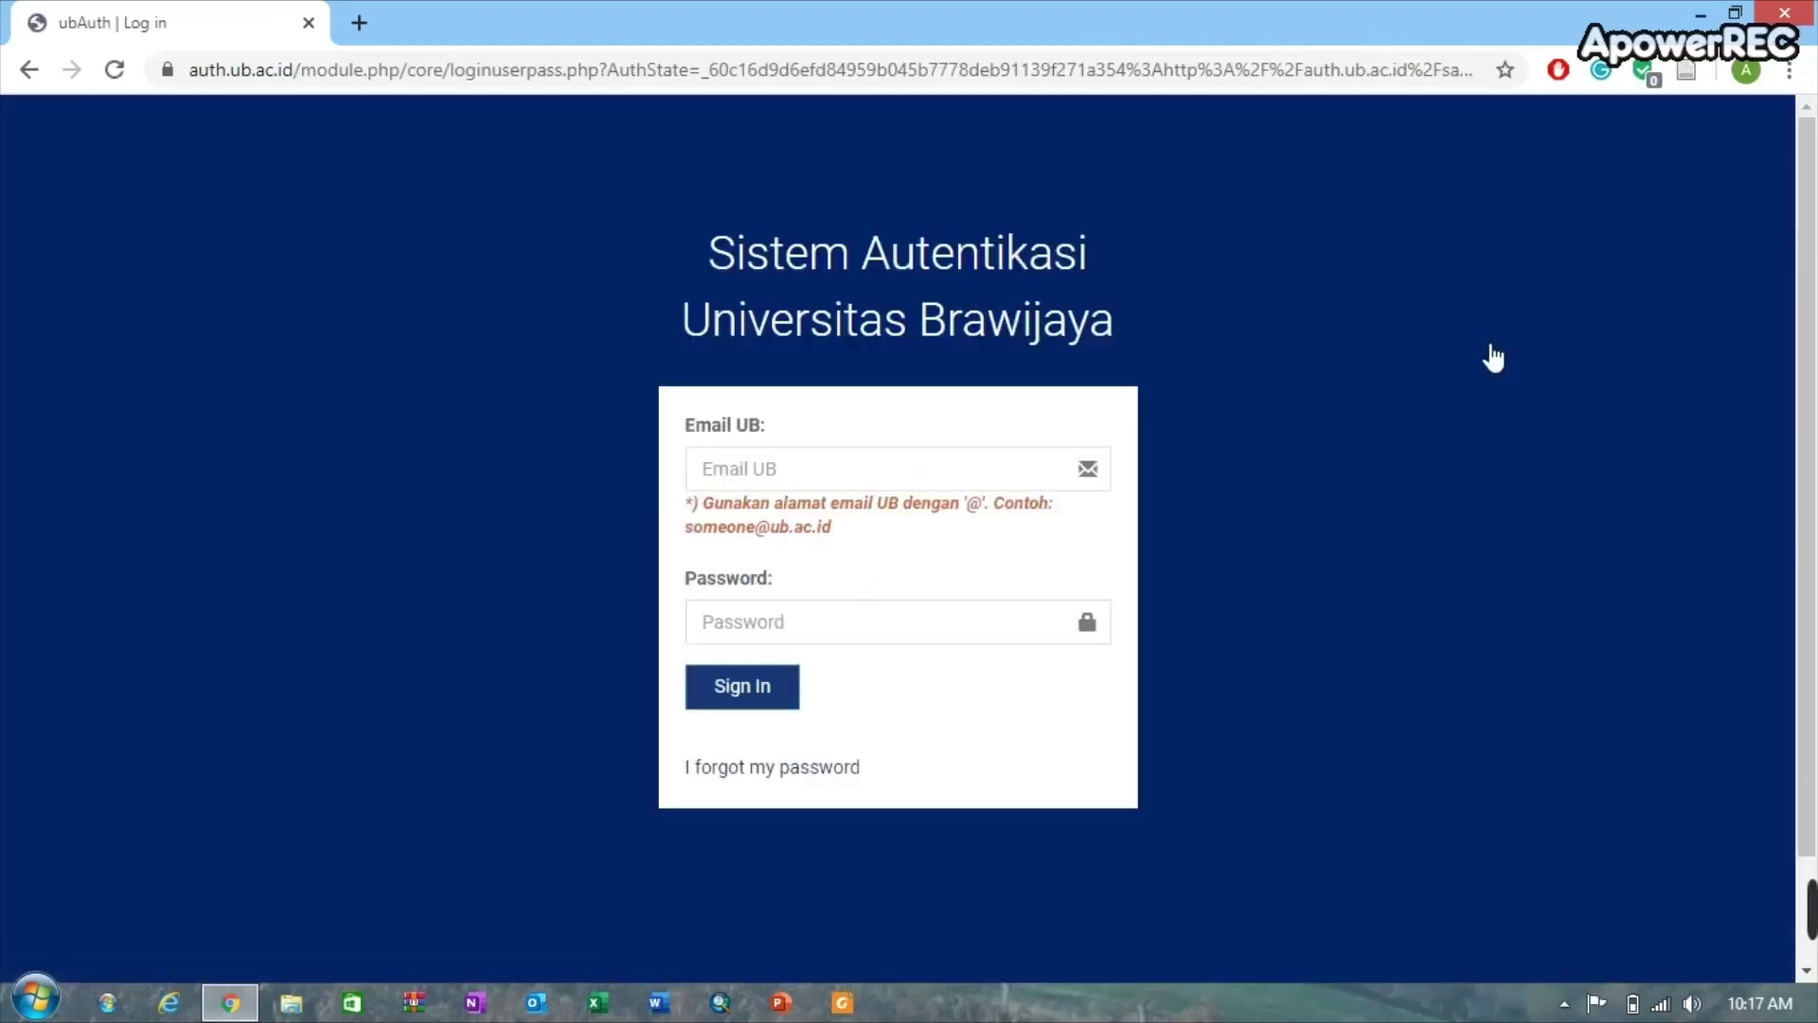
Sign in to the portal with the university e-mail address and the account password
click(751, 468)
click(719, 542)
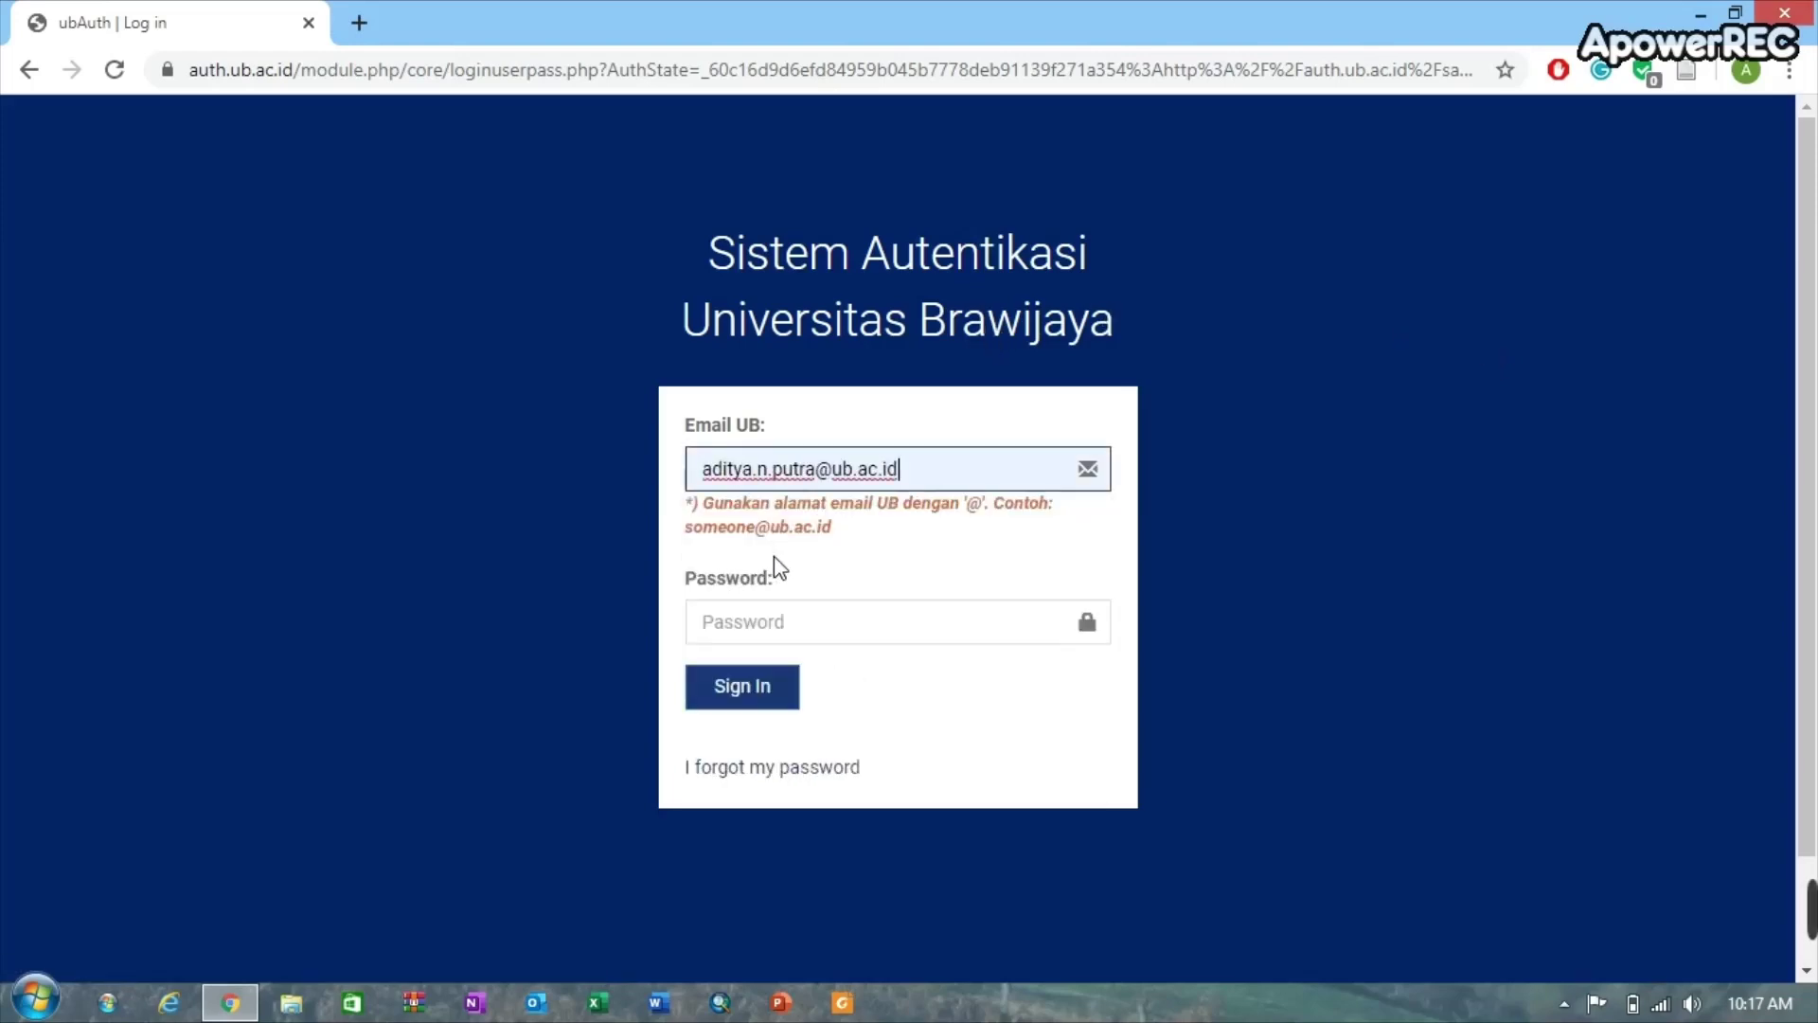
click(769, 625)
text(***)
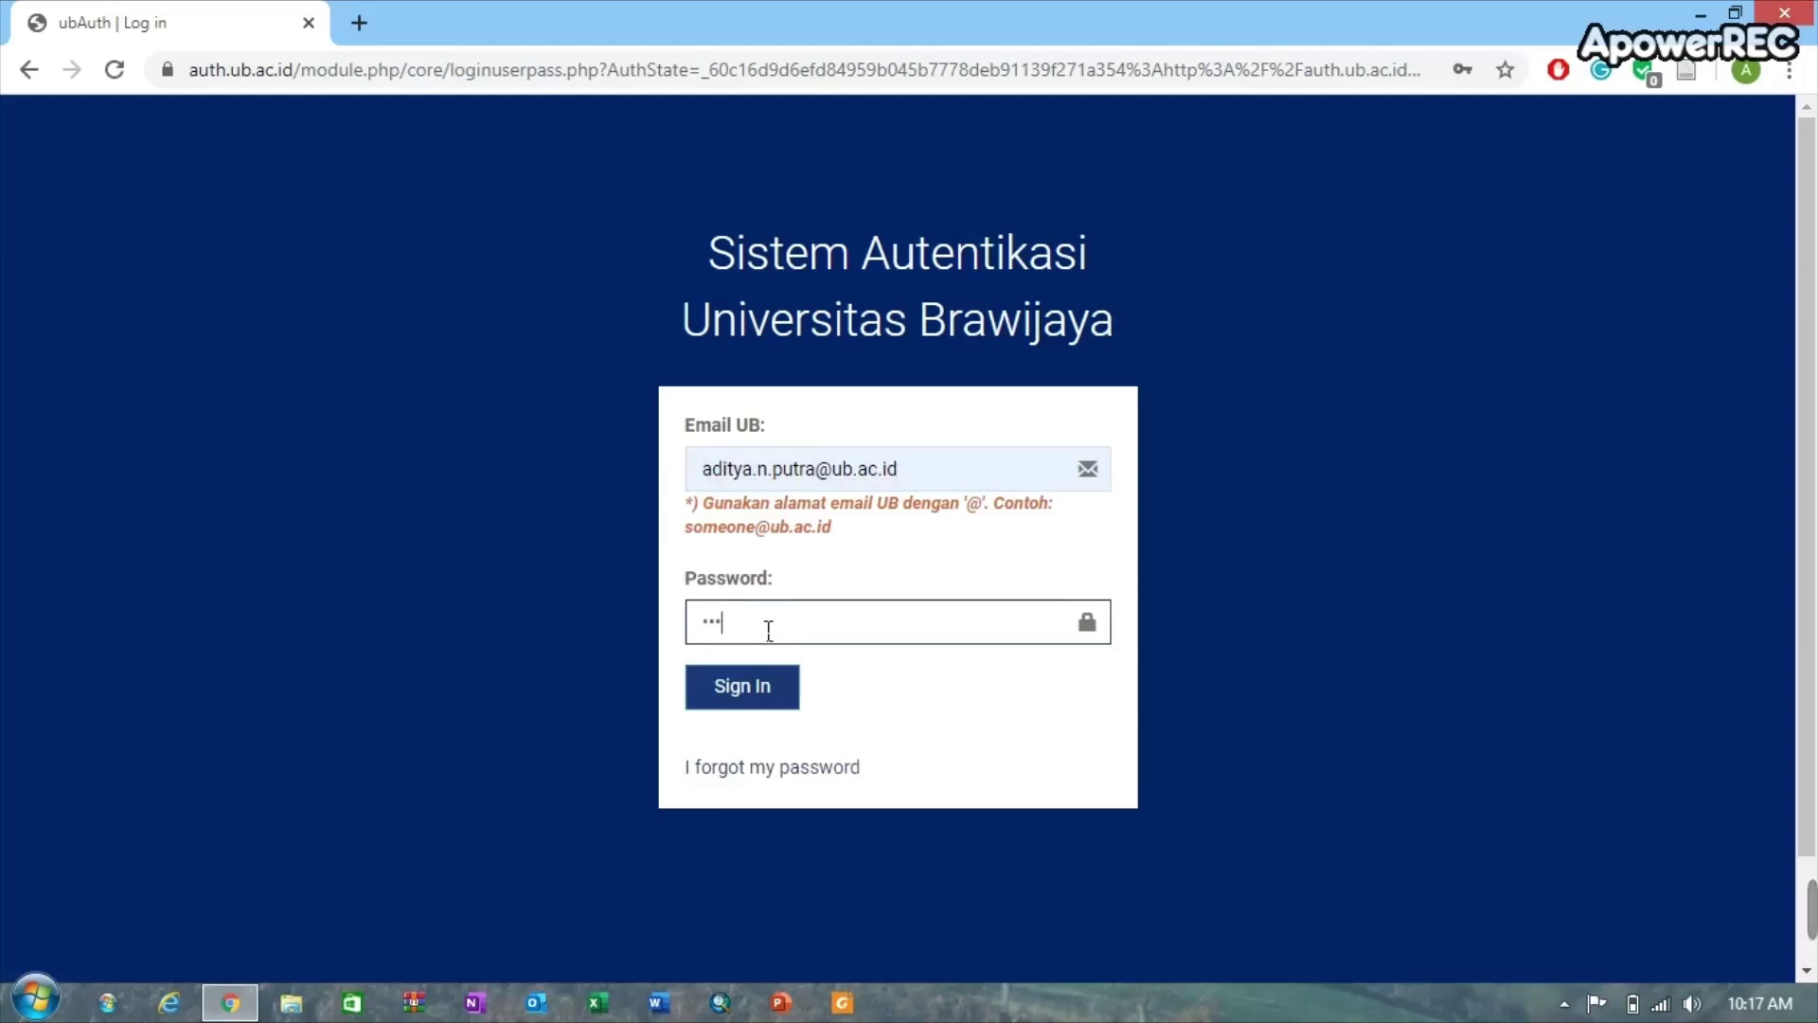
text(******)
click(792, 692)
click(771, 690)
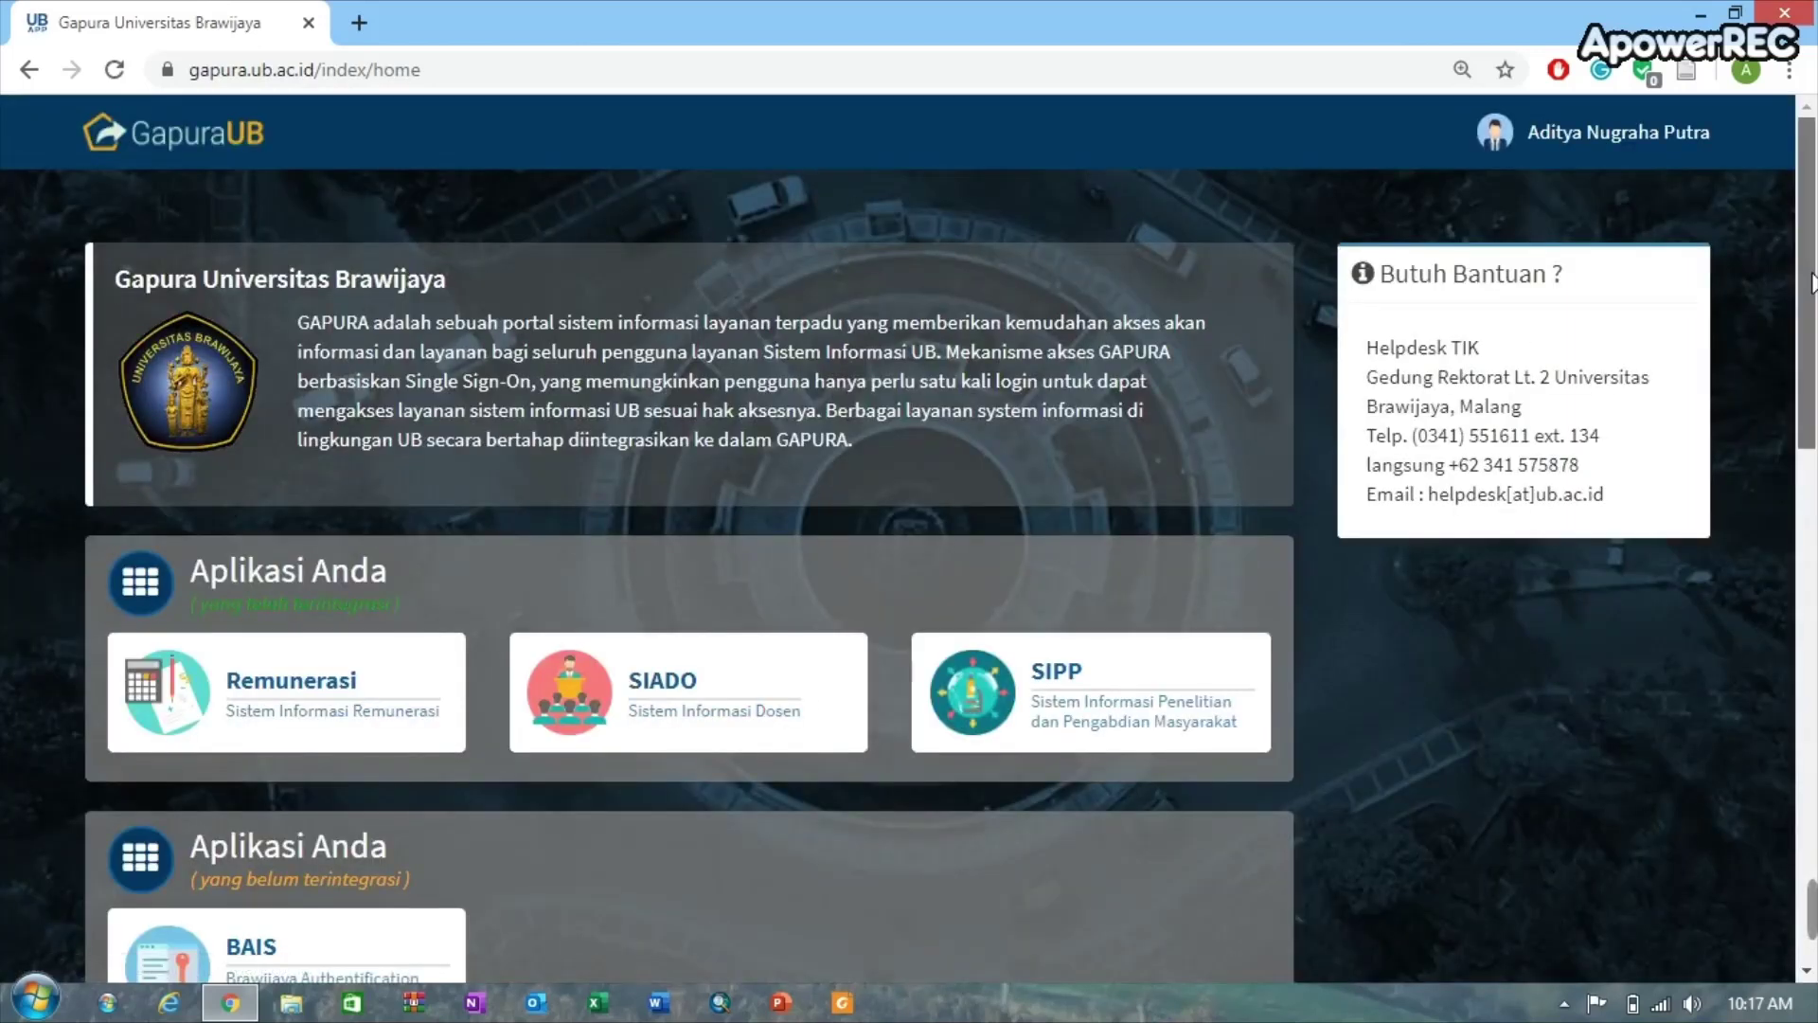
Look over the integrated and non-integrated applications listed on the Gapura home page
scroll(1810, 282, down, 5)
scroll(1799, 280, up, 6)
scroll(1787, 284, down, 1)
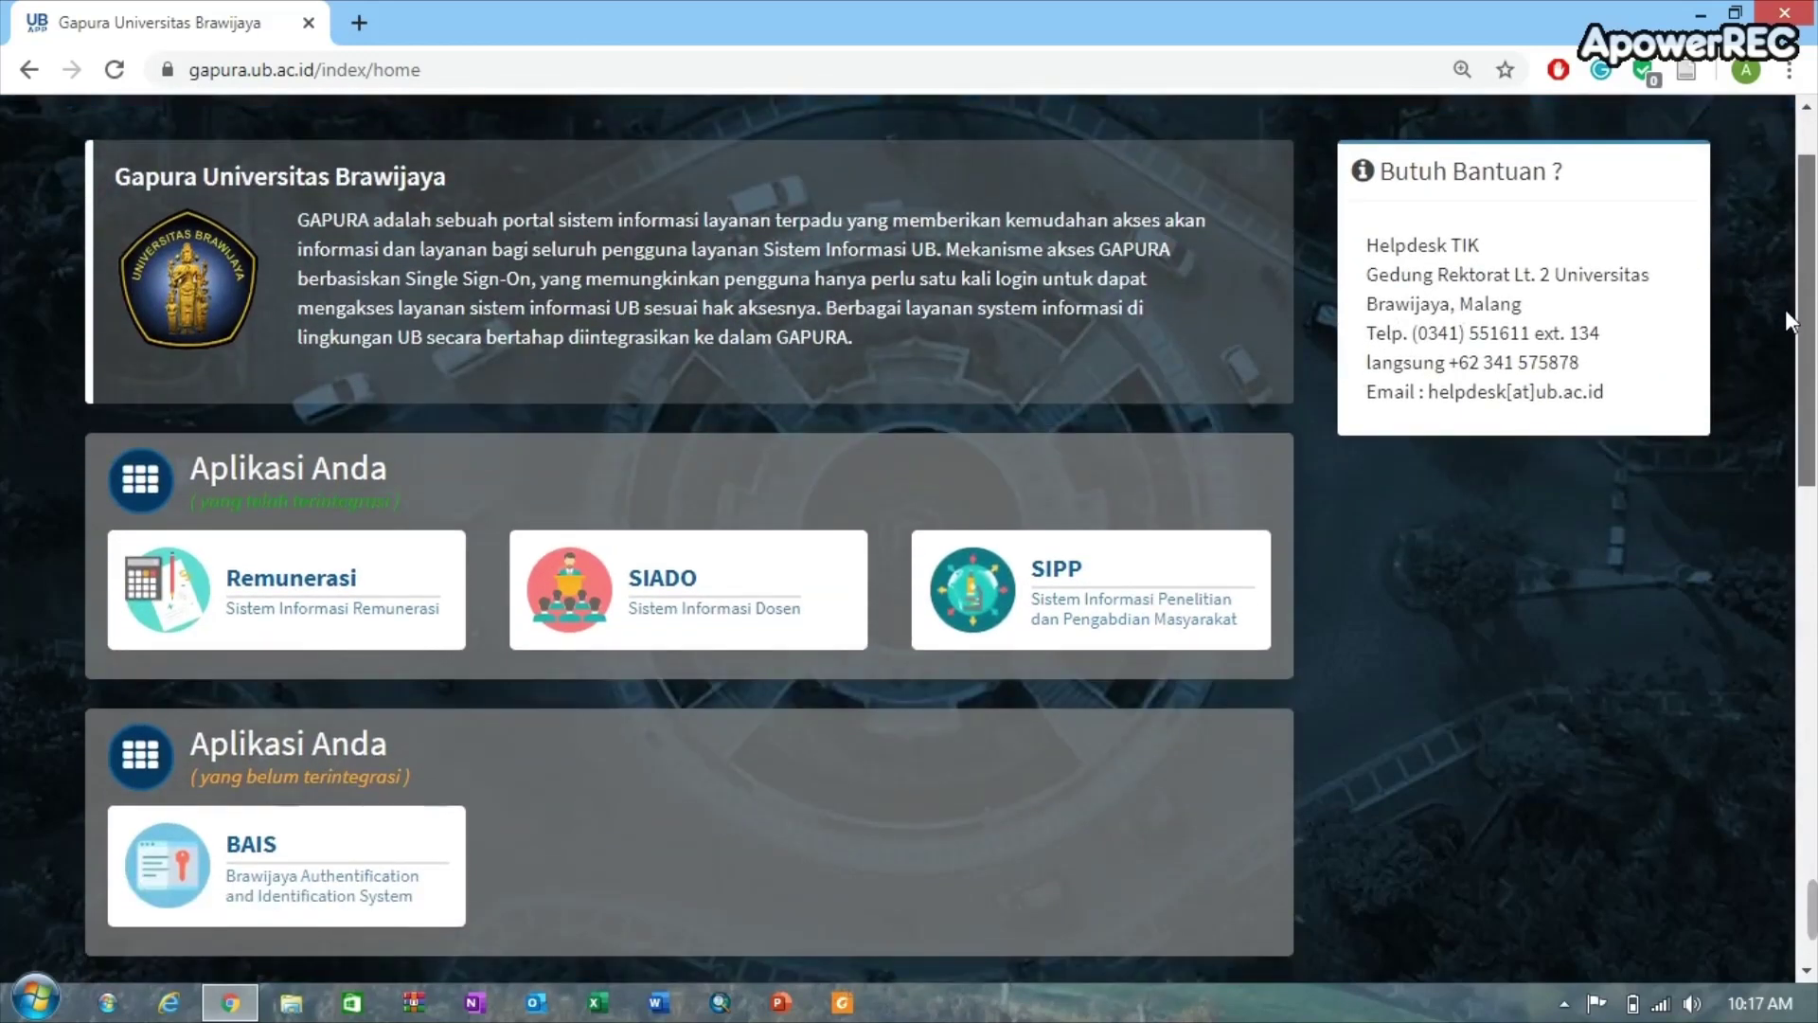
scroll(1786, 313, down, 3)
scroll(1775, 422, up, 2)
scroll(1786, 333, down, 1)
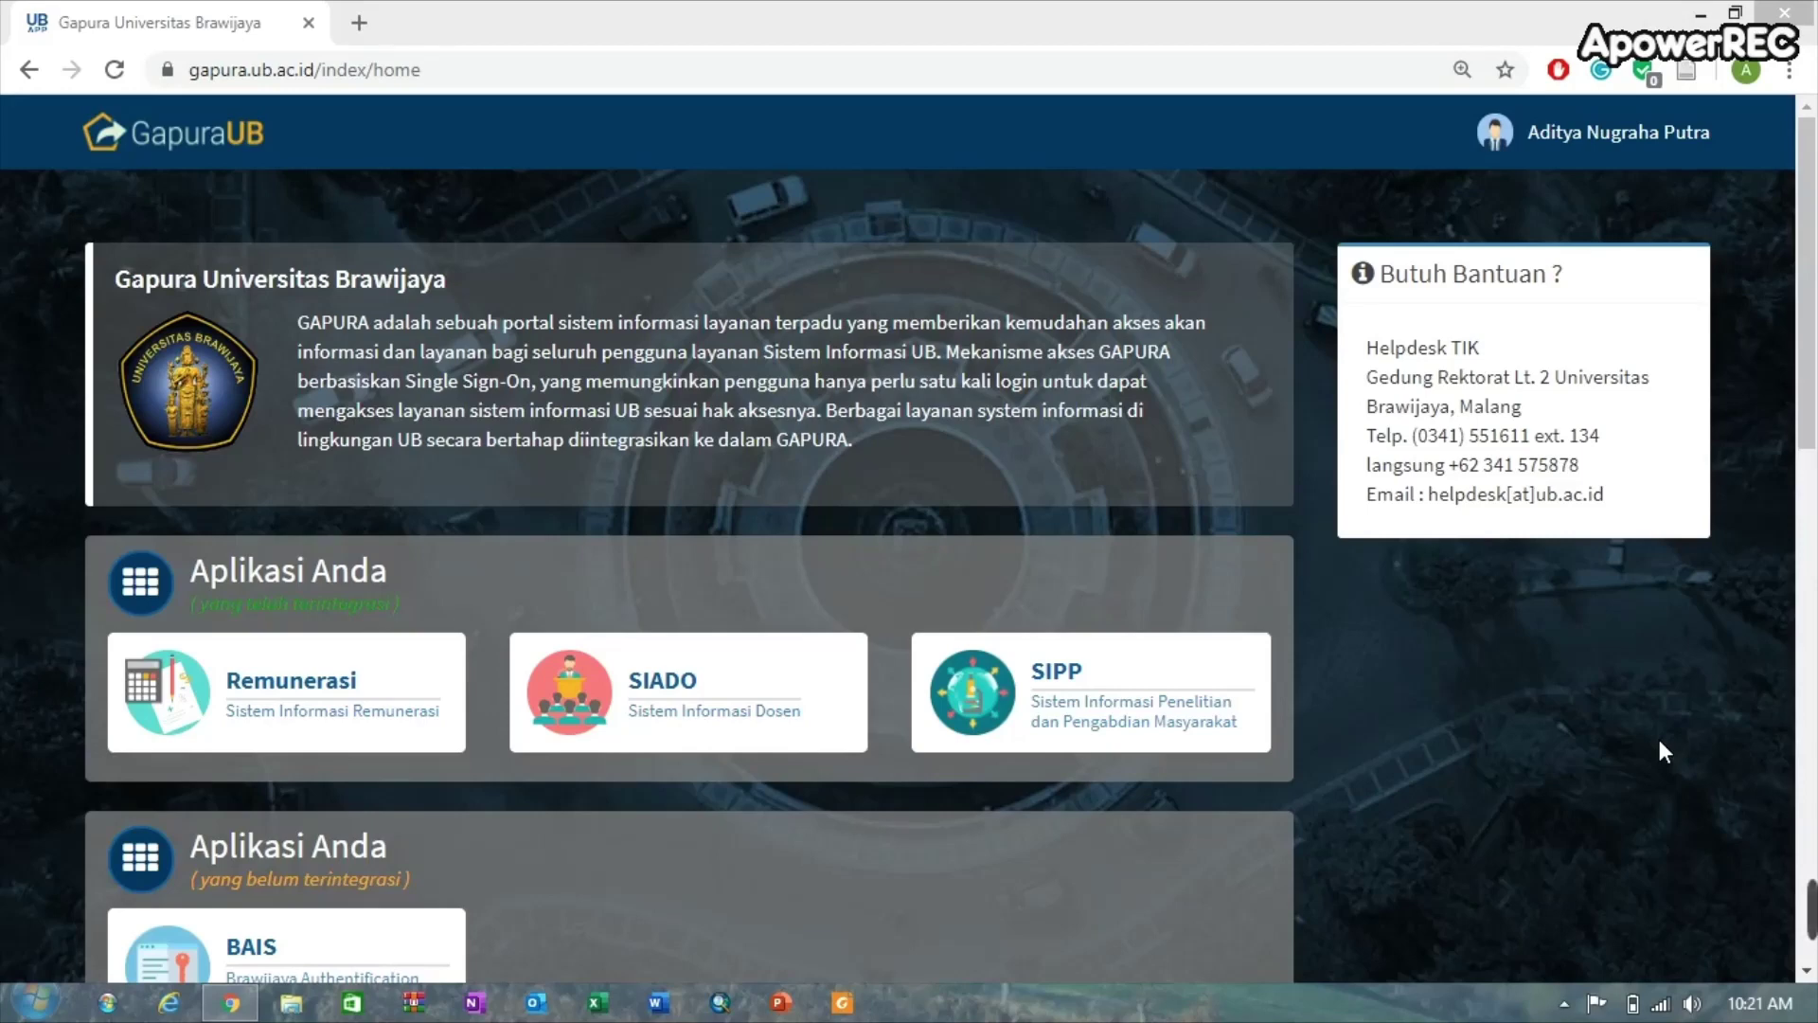
Open Google Calendar from the Google apps list in a new browser tab and dismiss its notification request
click(361, 24)
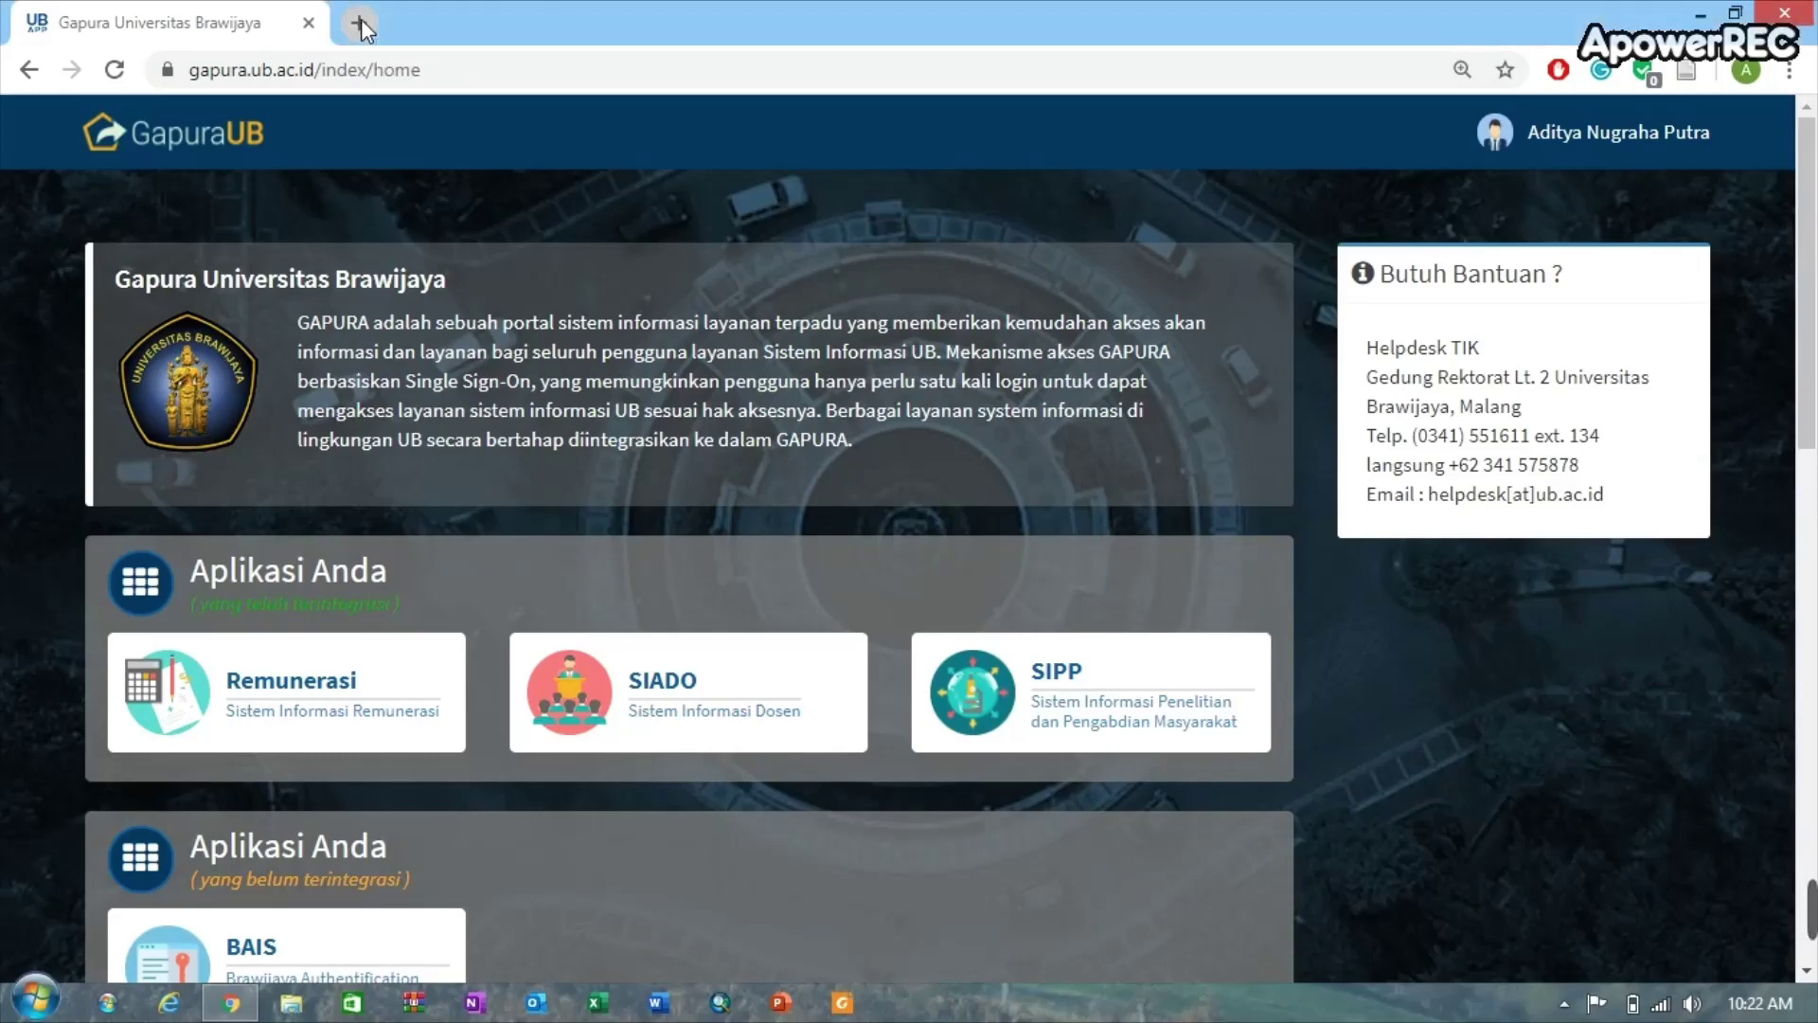
click(360, 23)
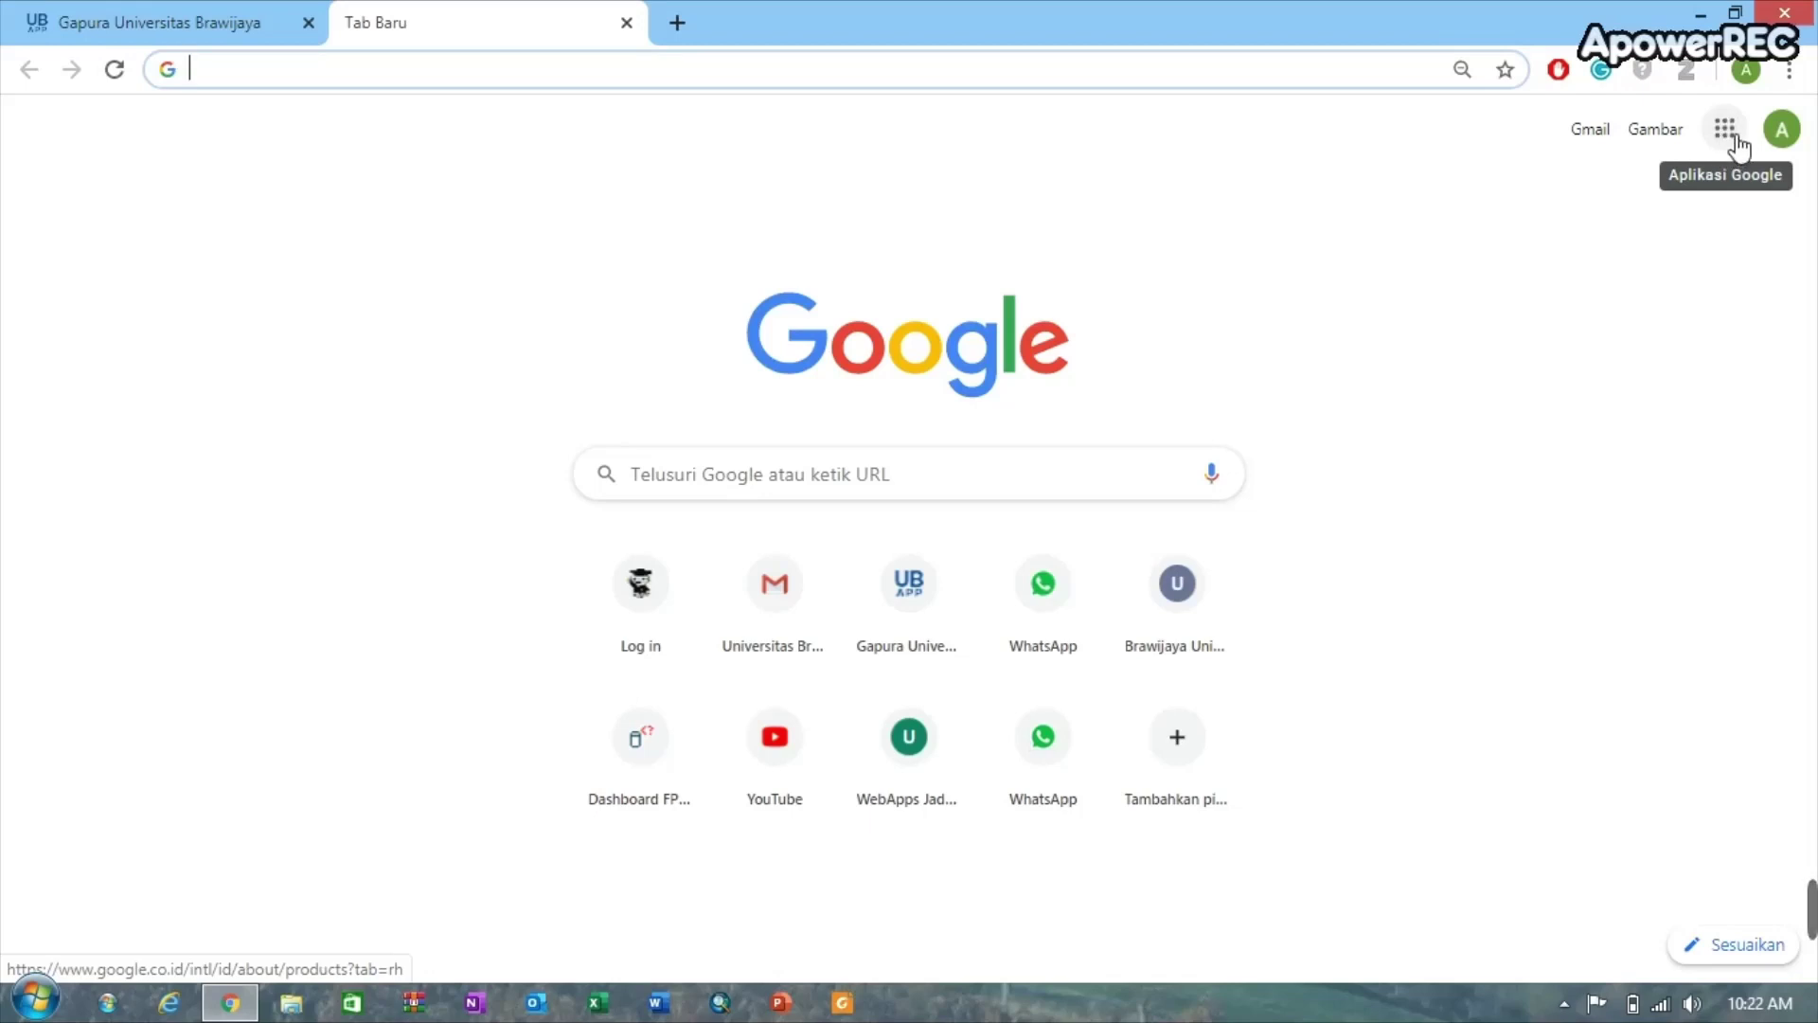
click(1738, 148)
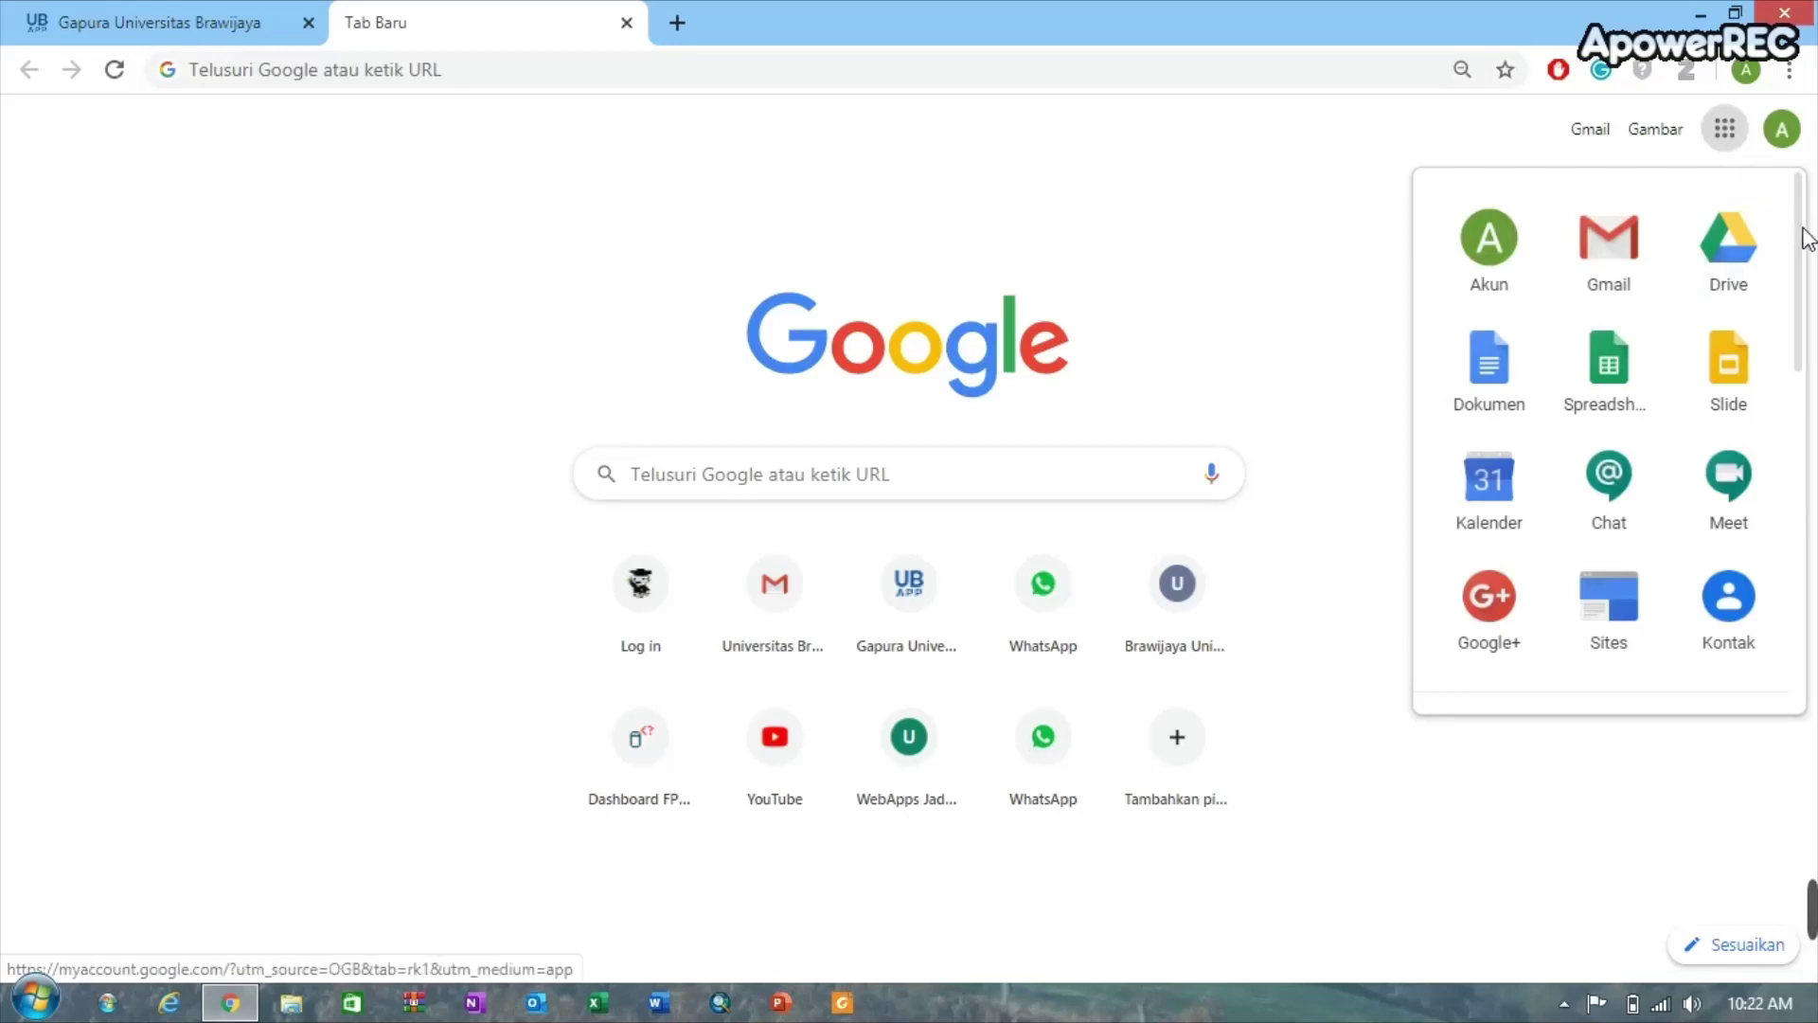
drag(1804, 235, 1790, 487)
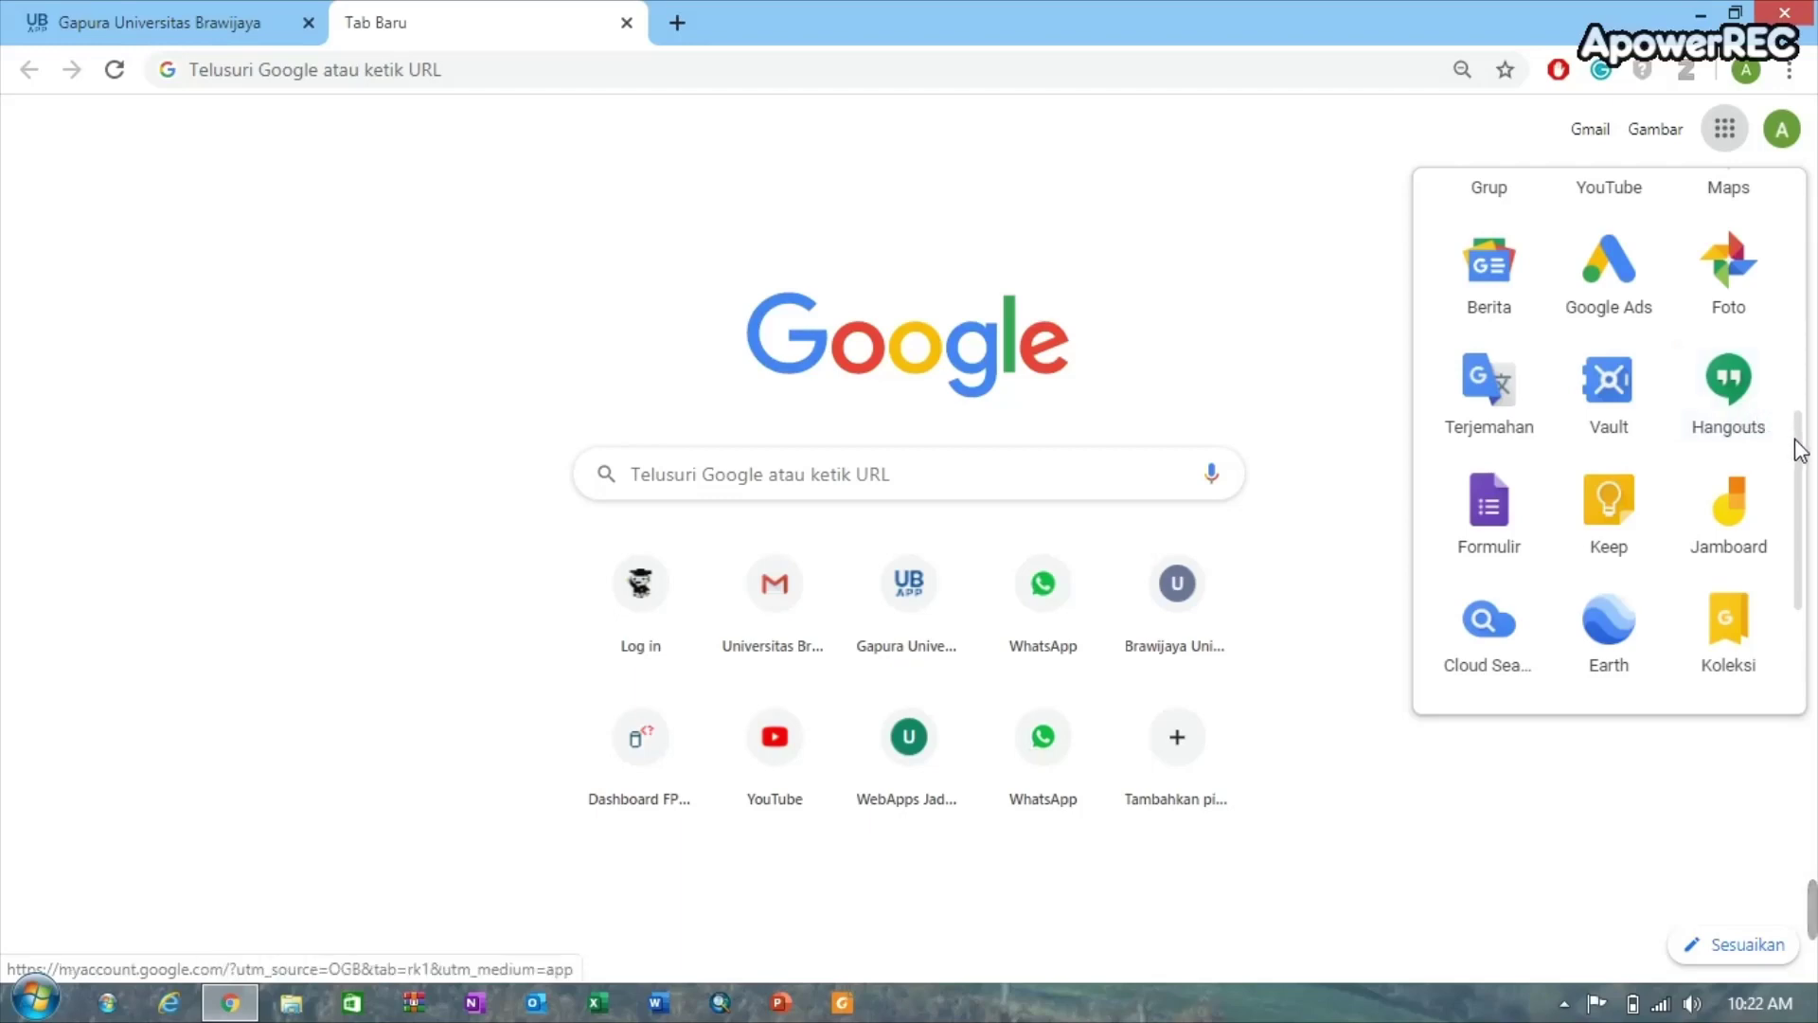
drag(1797, 454, 1797, 547)
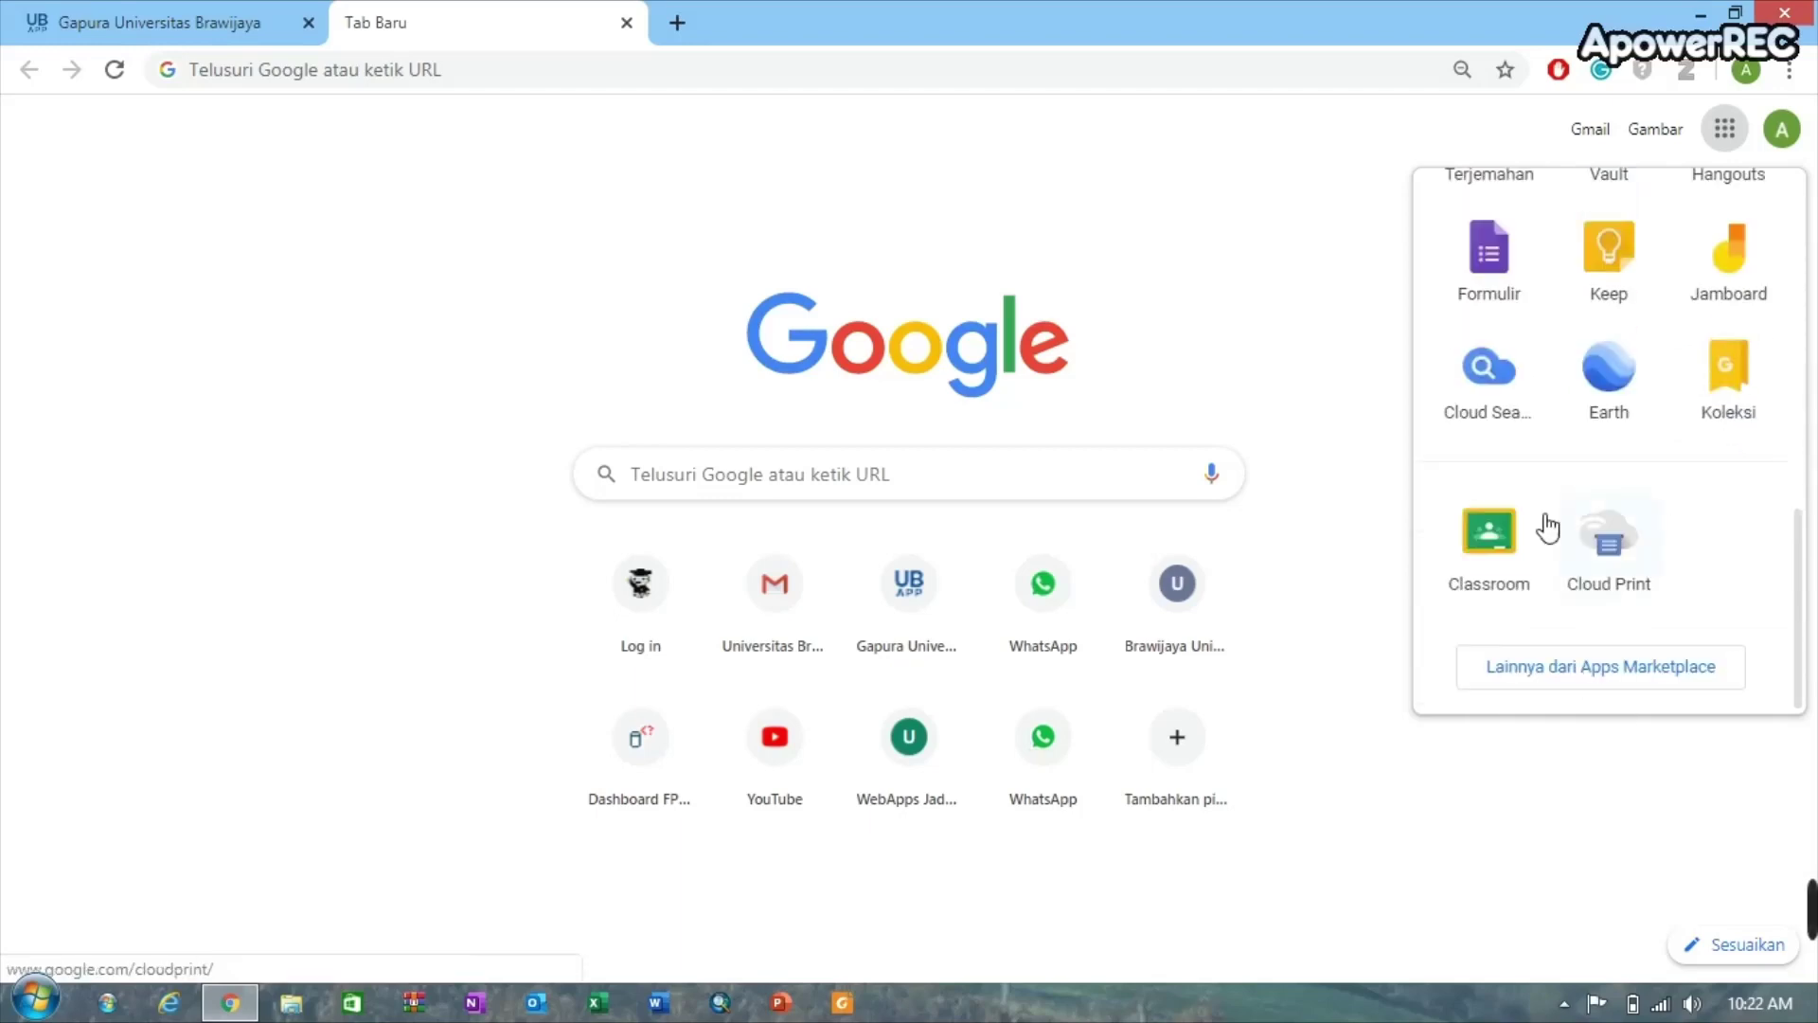
scroll(1610, 427, up, 5)
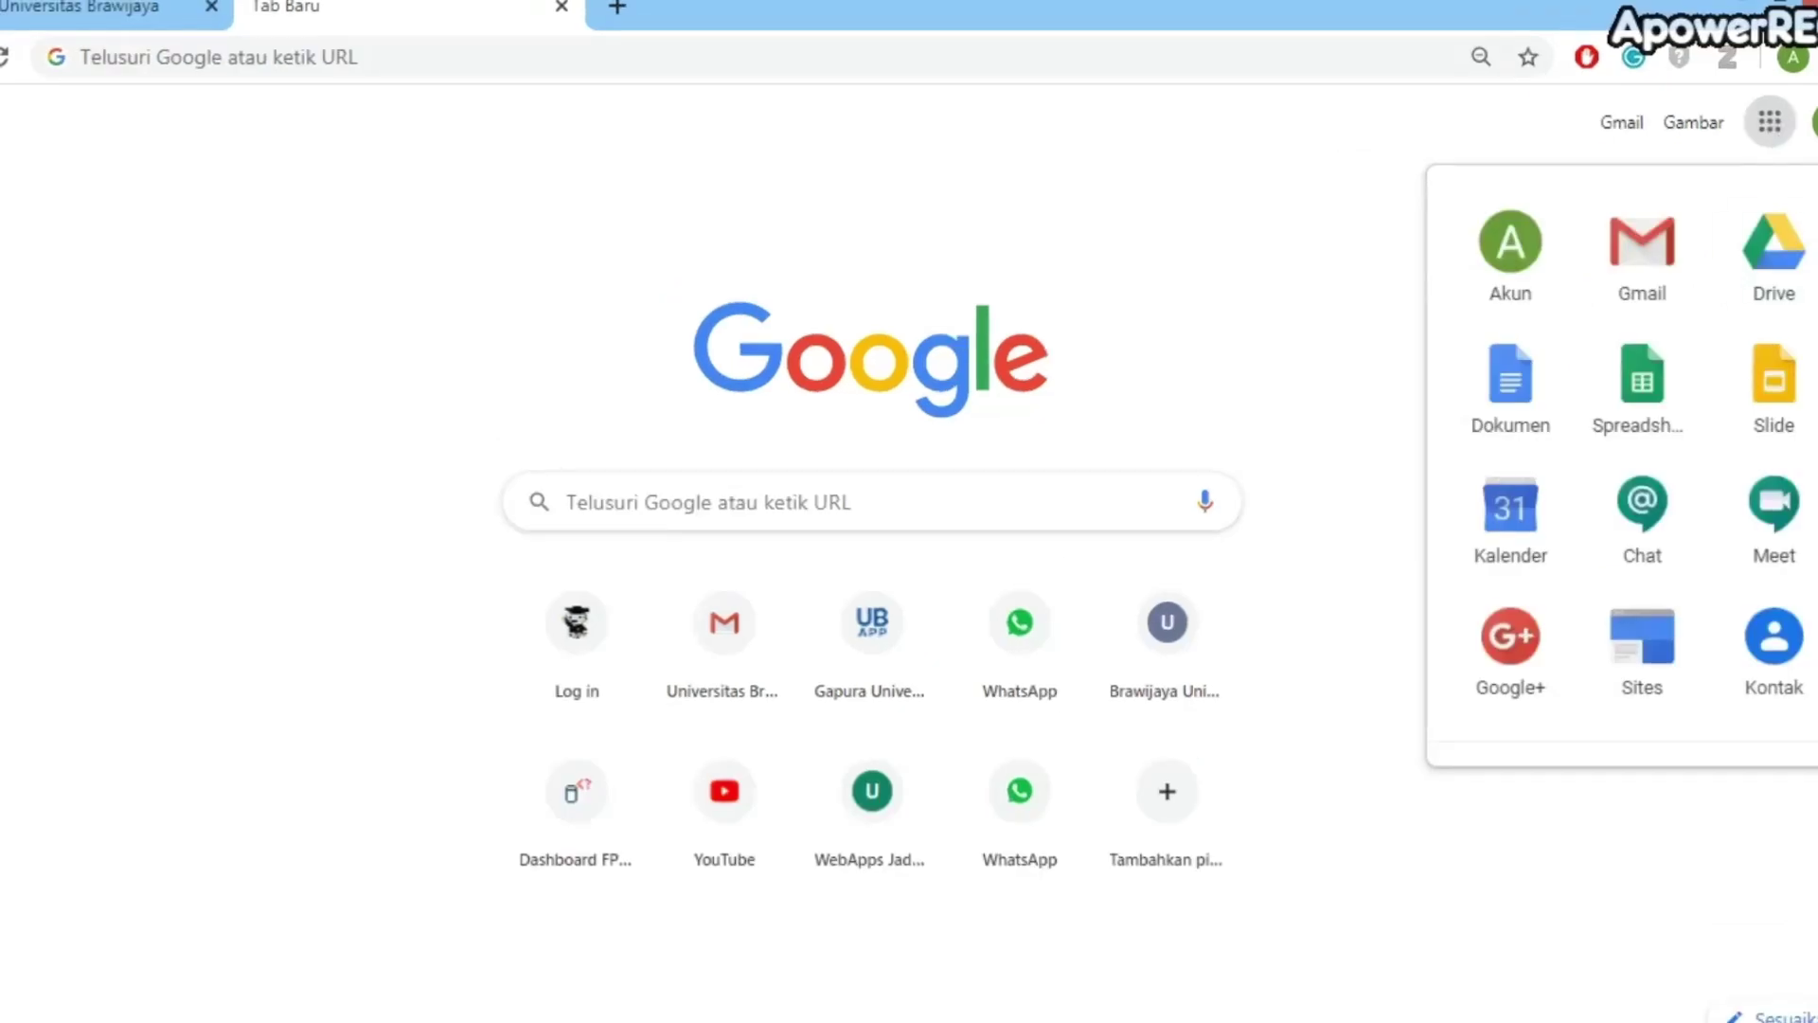
scroll(1608, 358, down, 2)
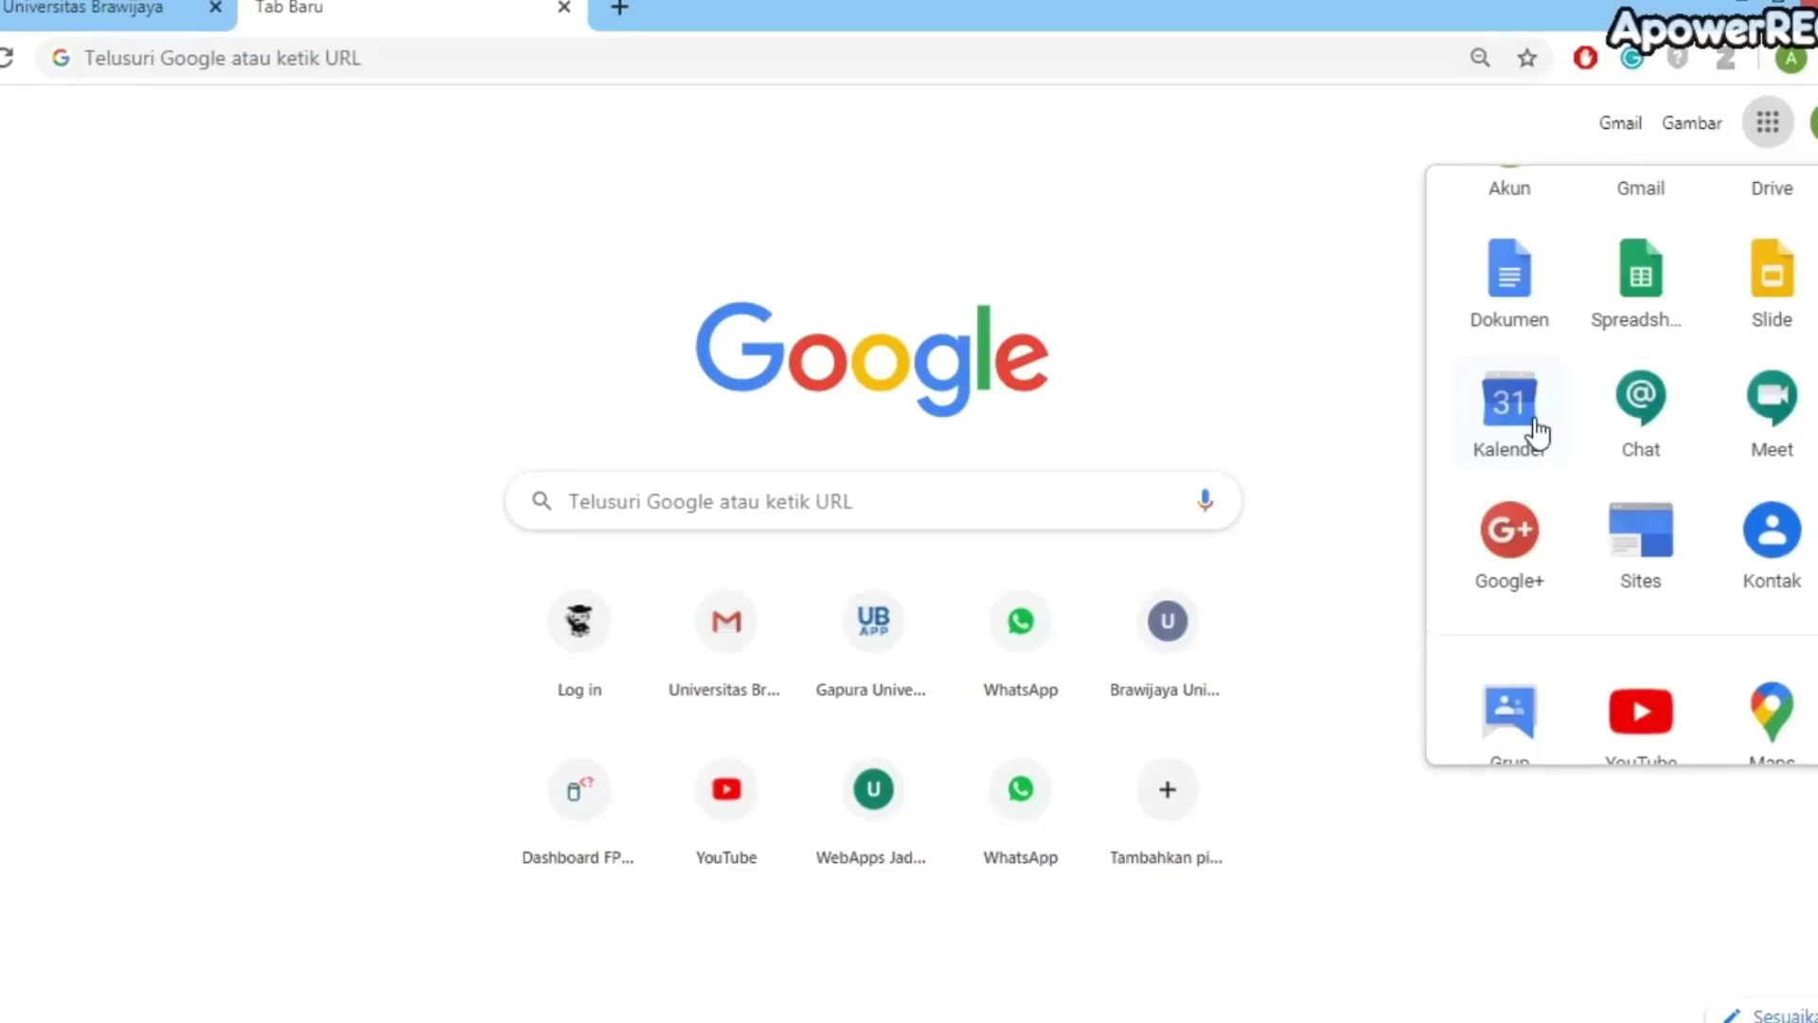
click(1537, 433)
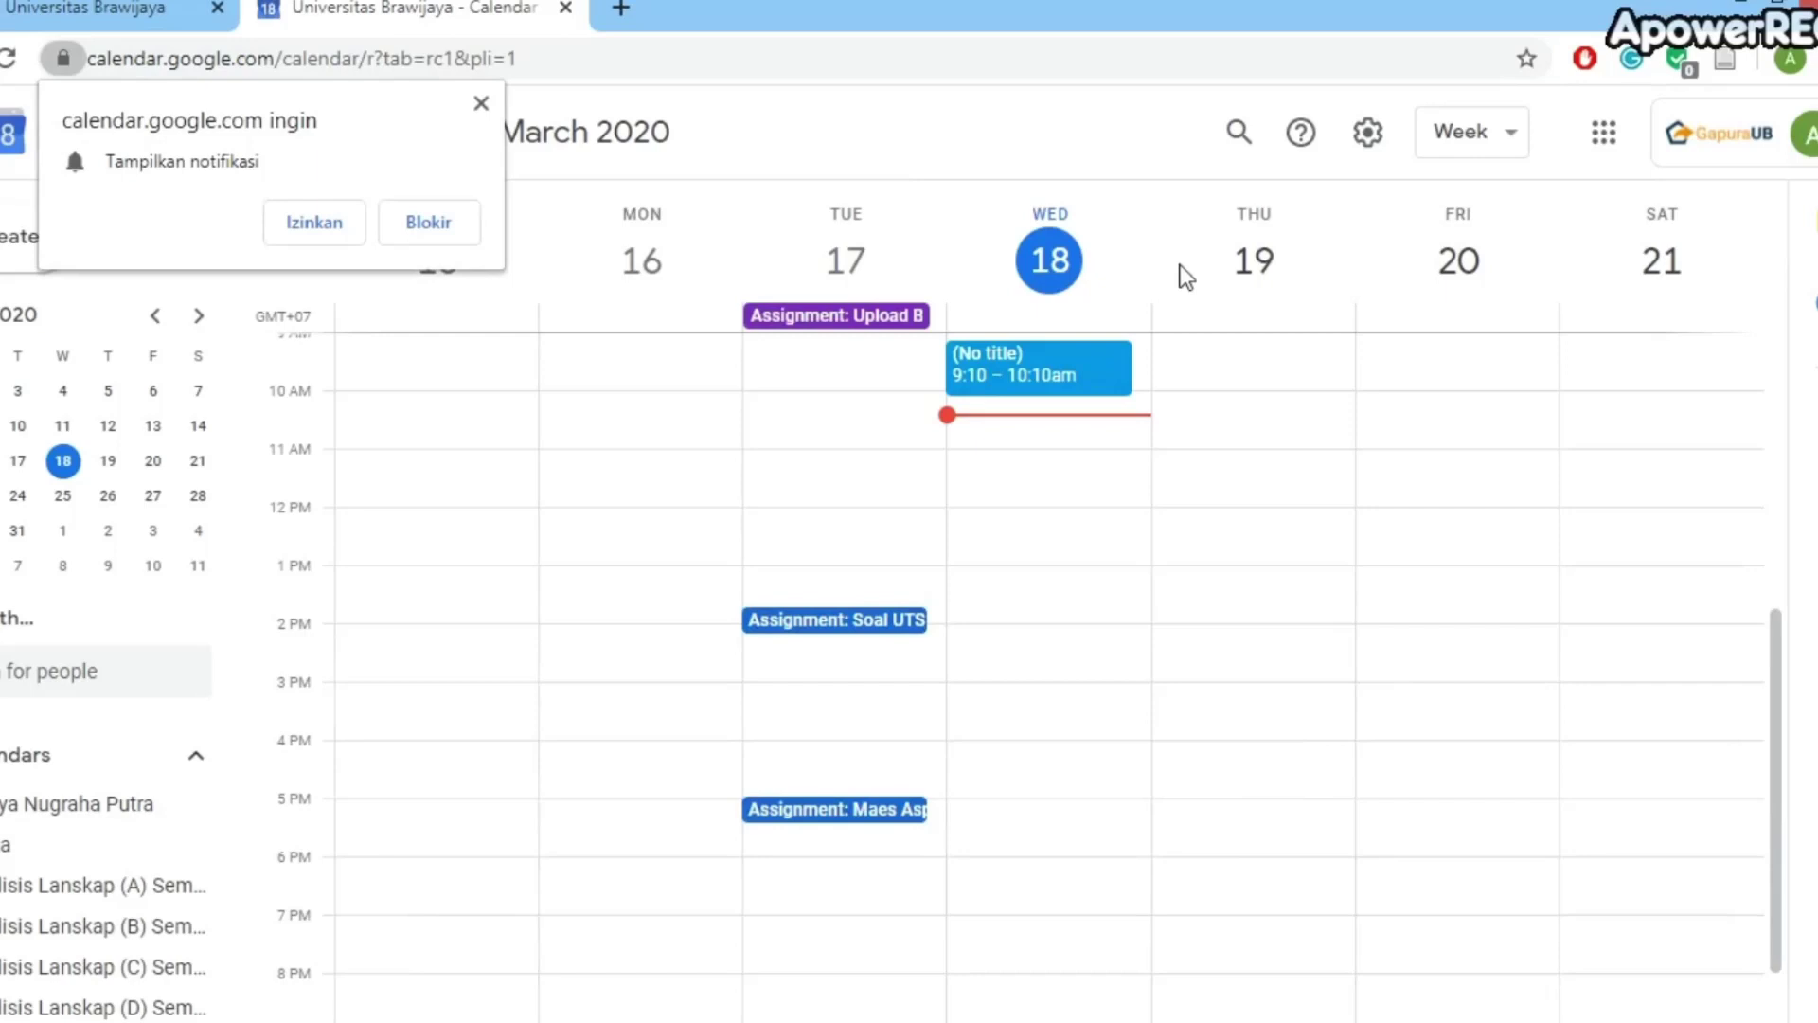
click(481, 102)
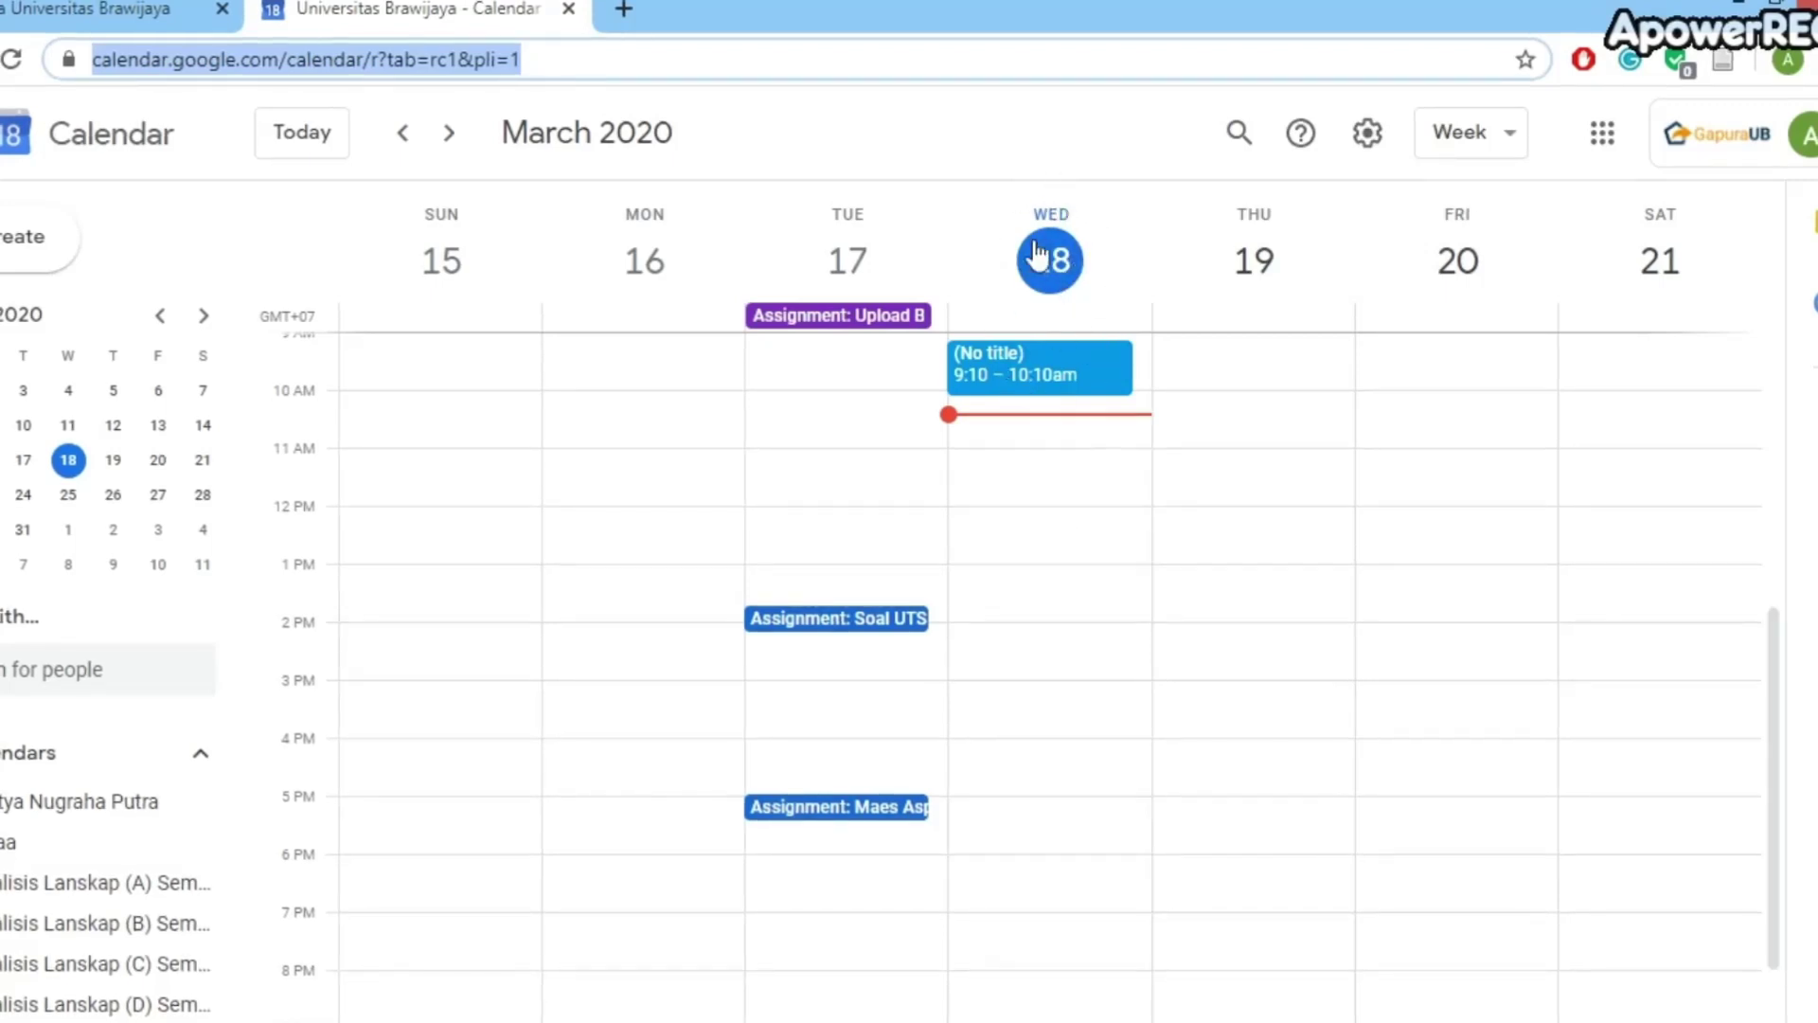
Create an event on Wednesday, Mar 18, 2020 at 12:00pm and title it "Rapat Jurusan" in the full event editor
click(1038, 525)
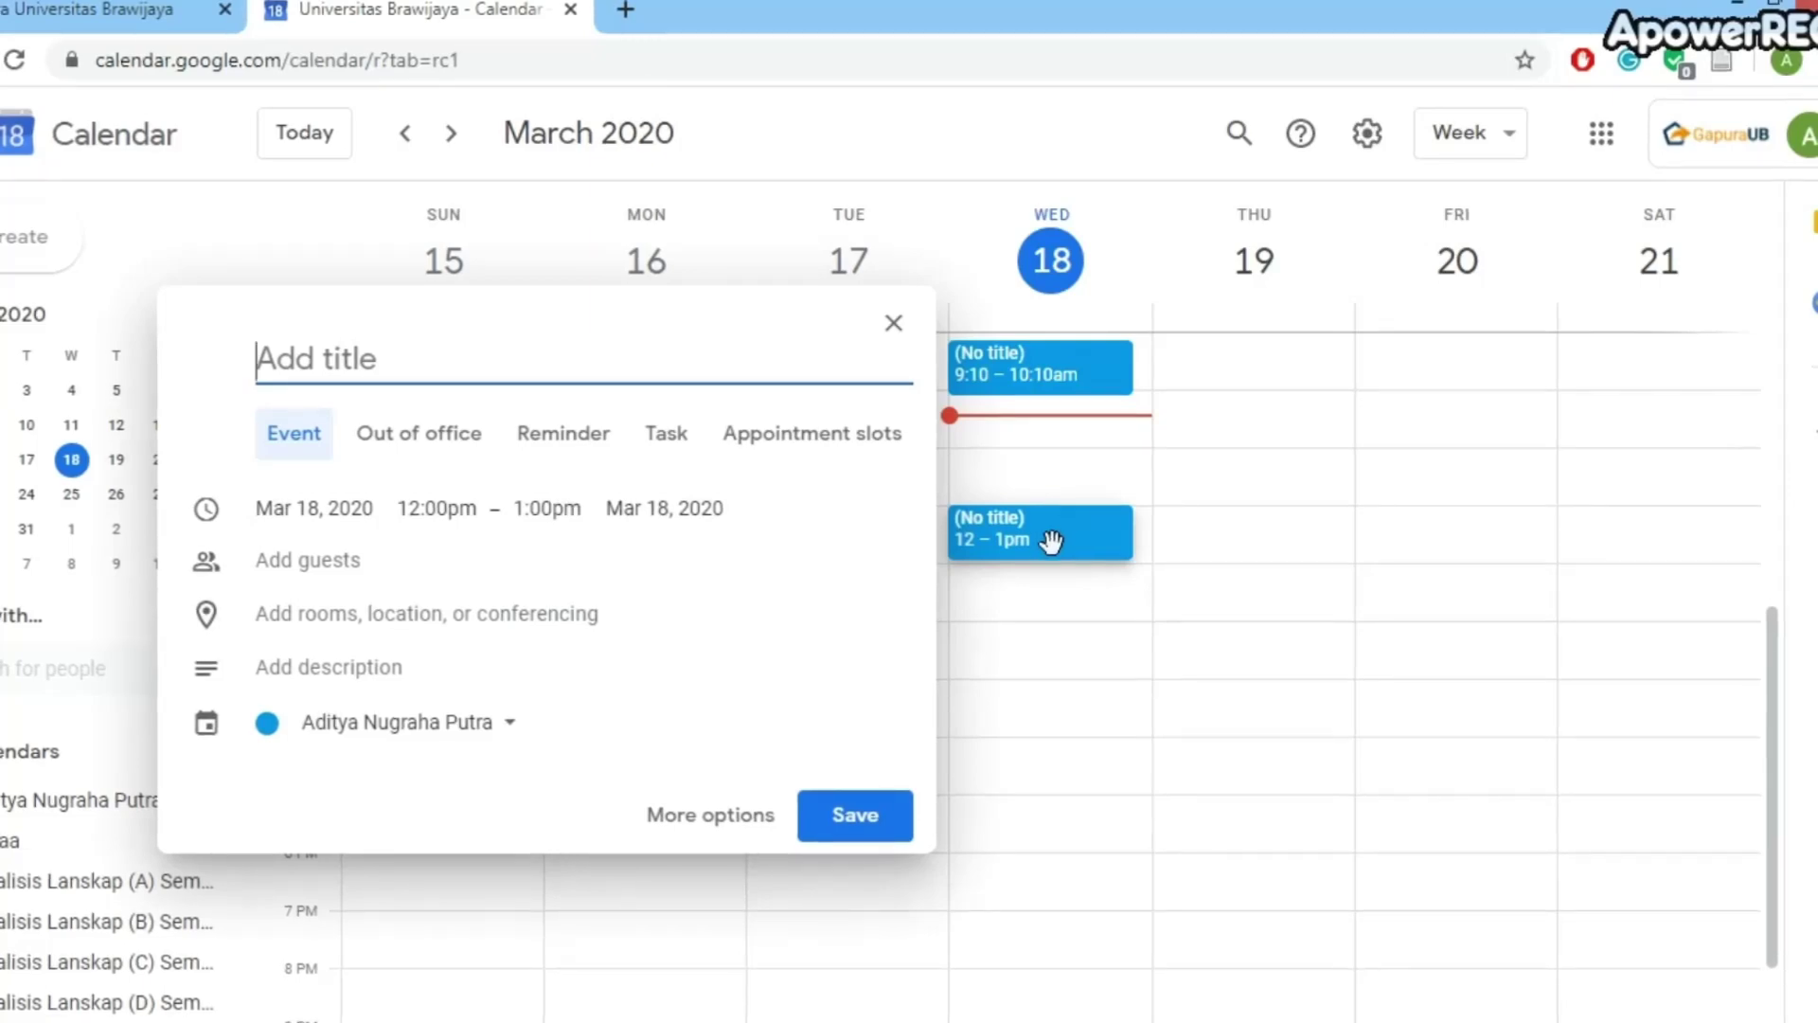
click(729, 831)
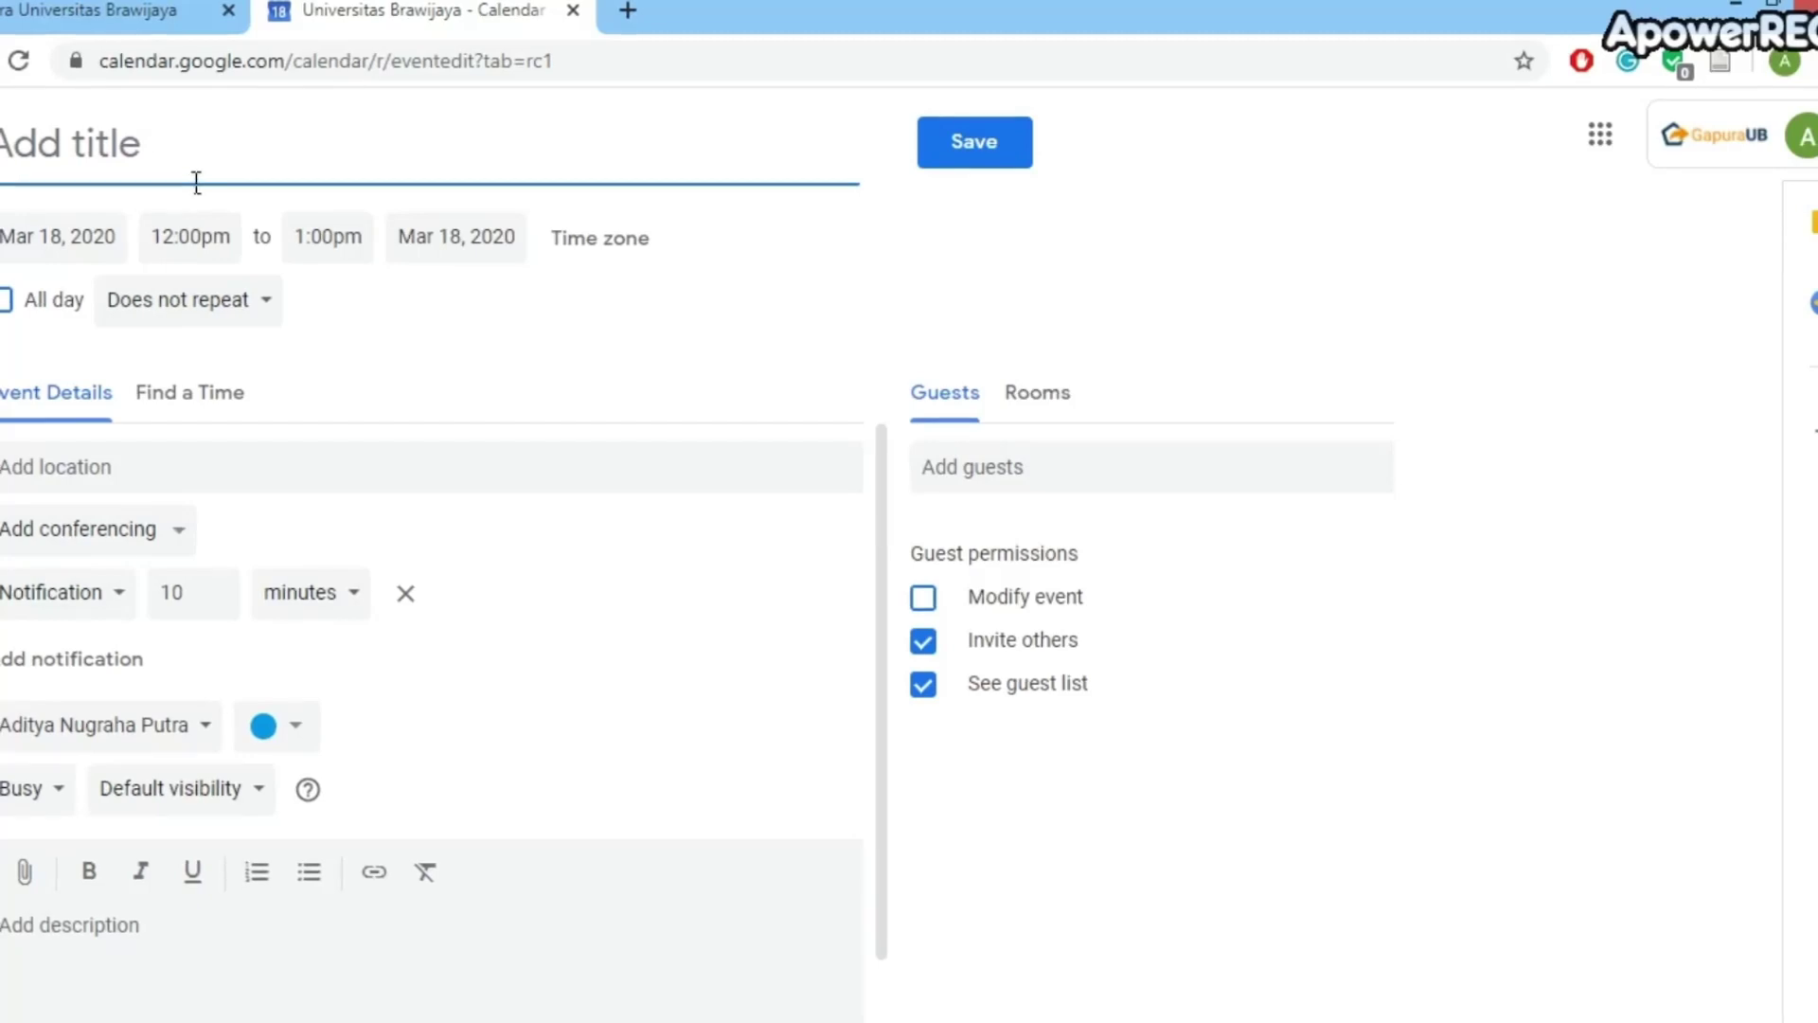
text(R)
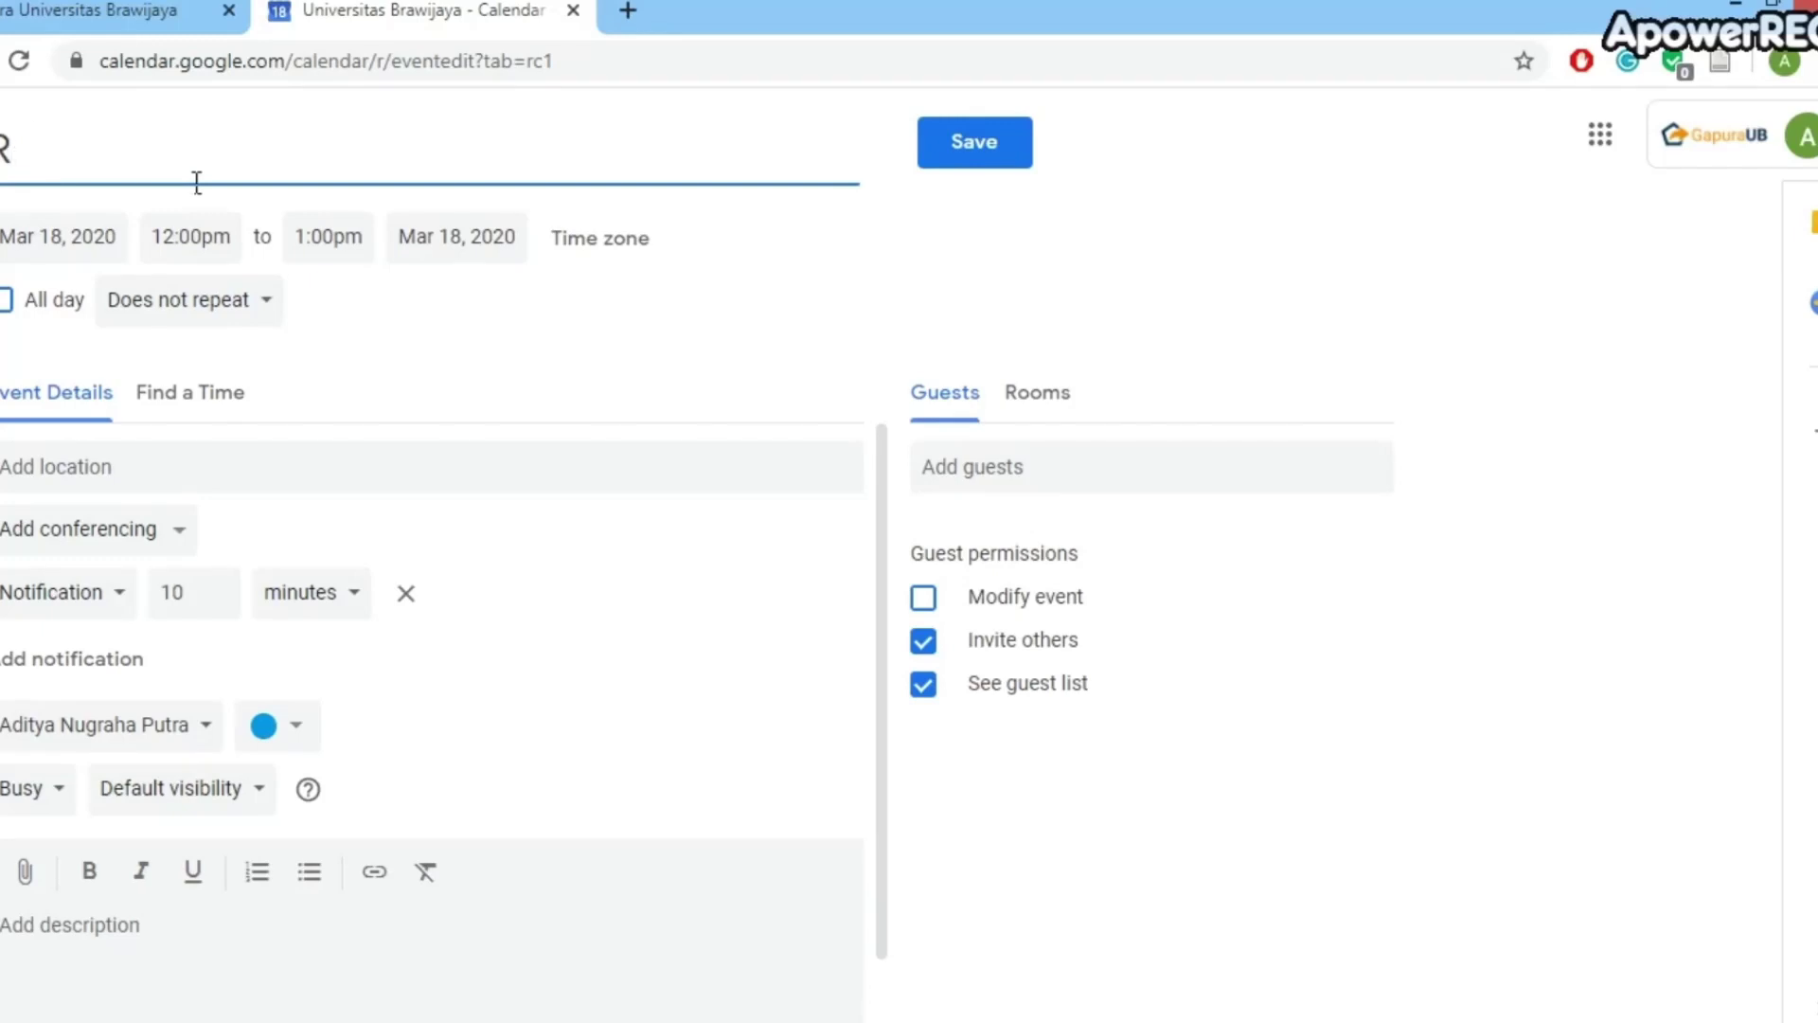
text(apa)
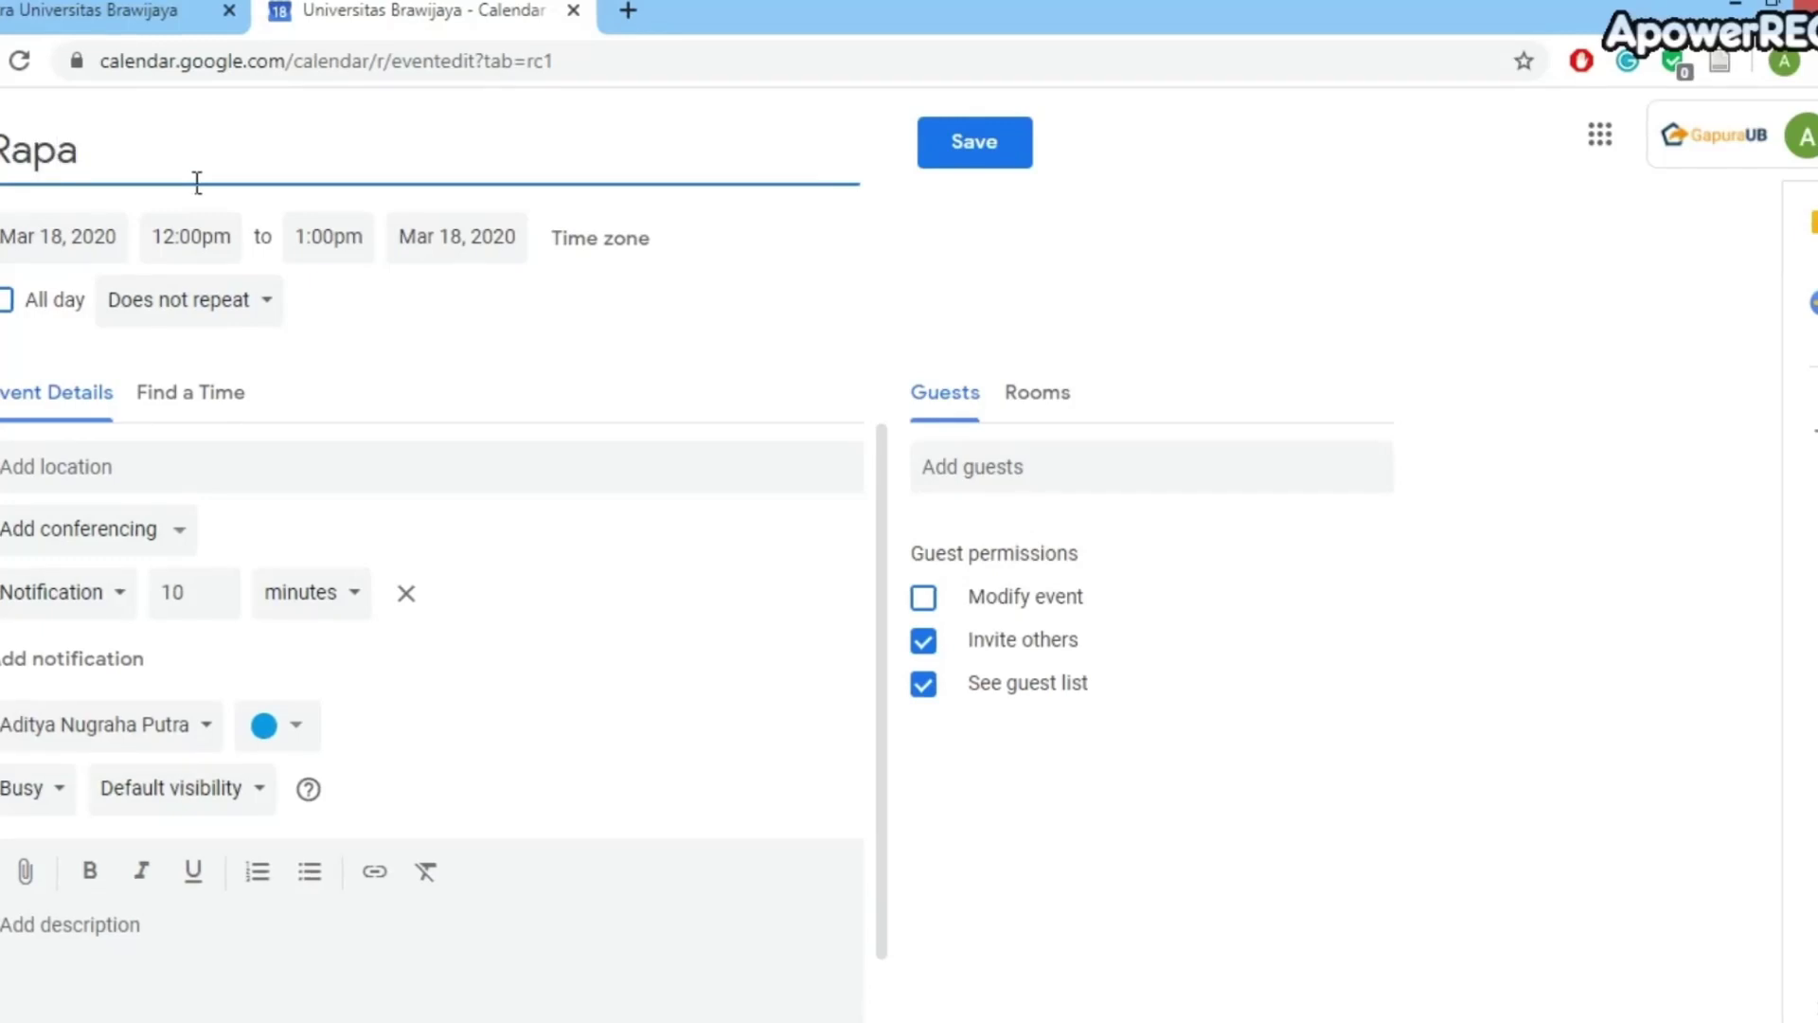
text(t J)
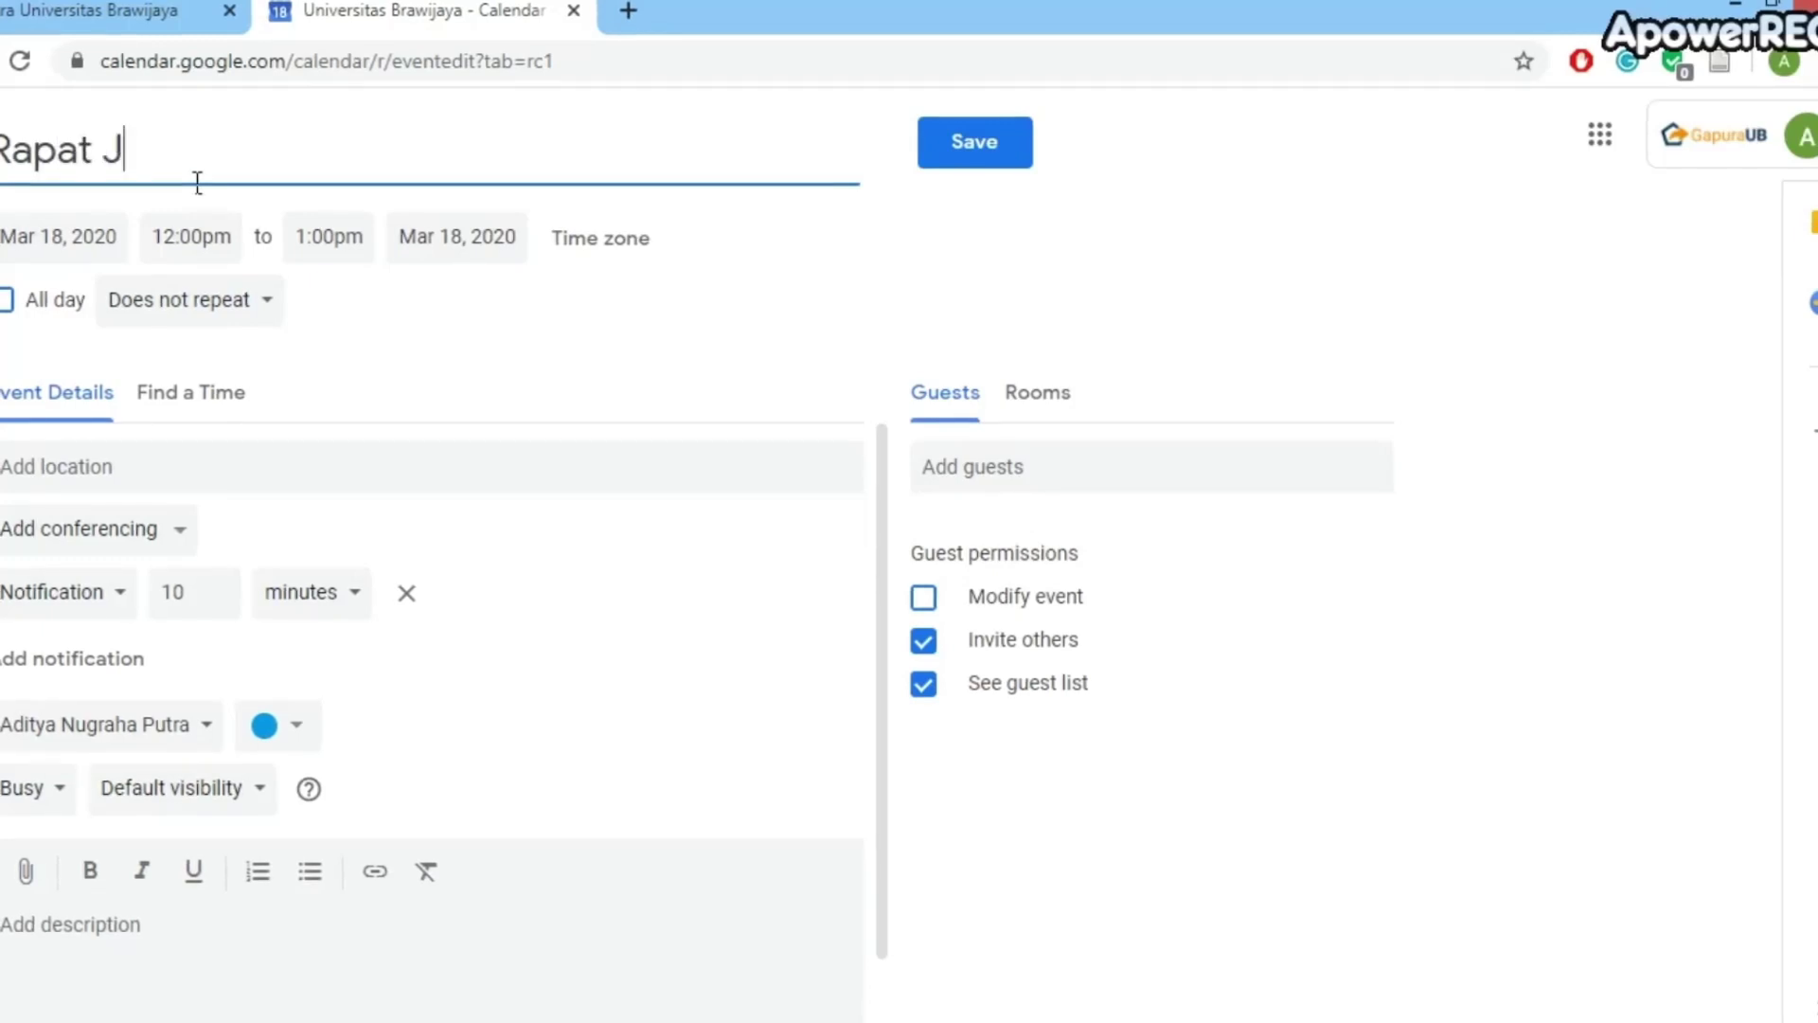
text(urusan)
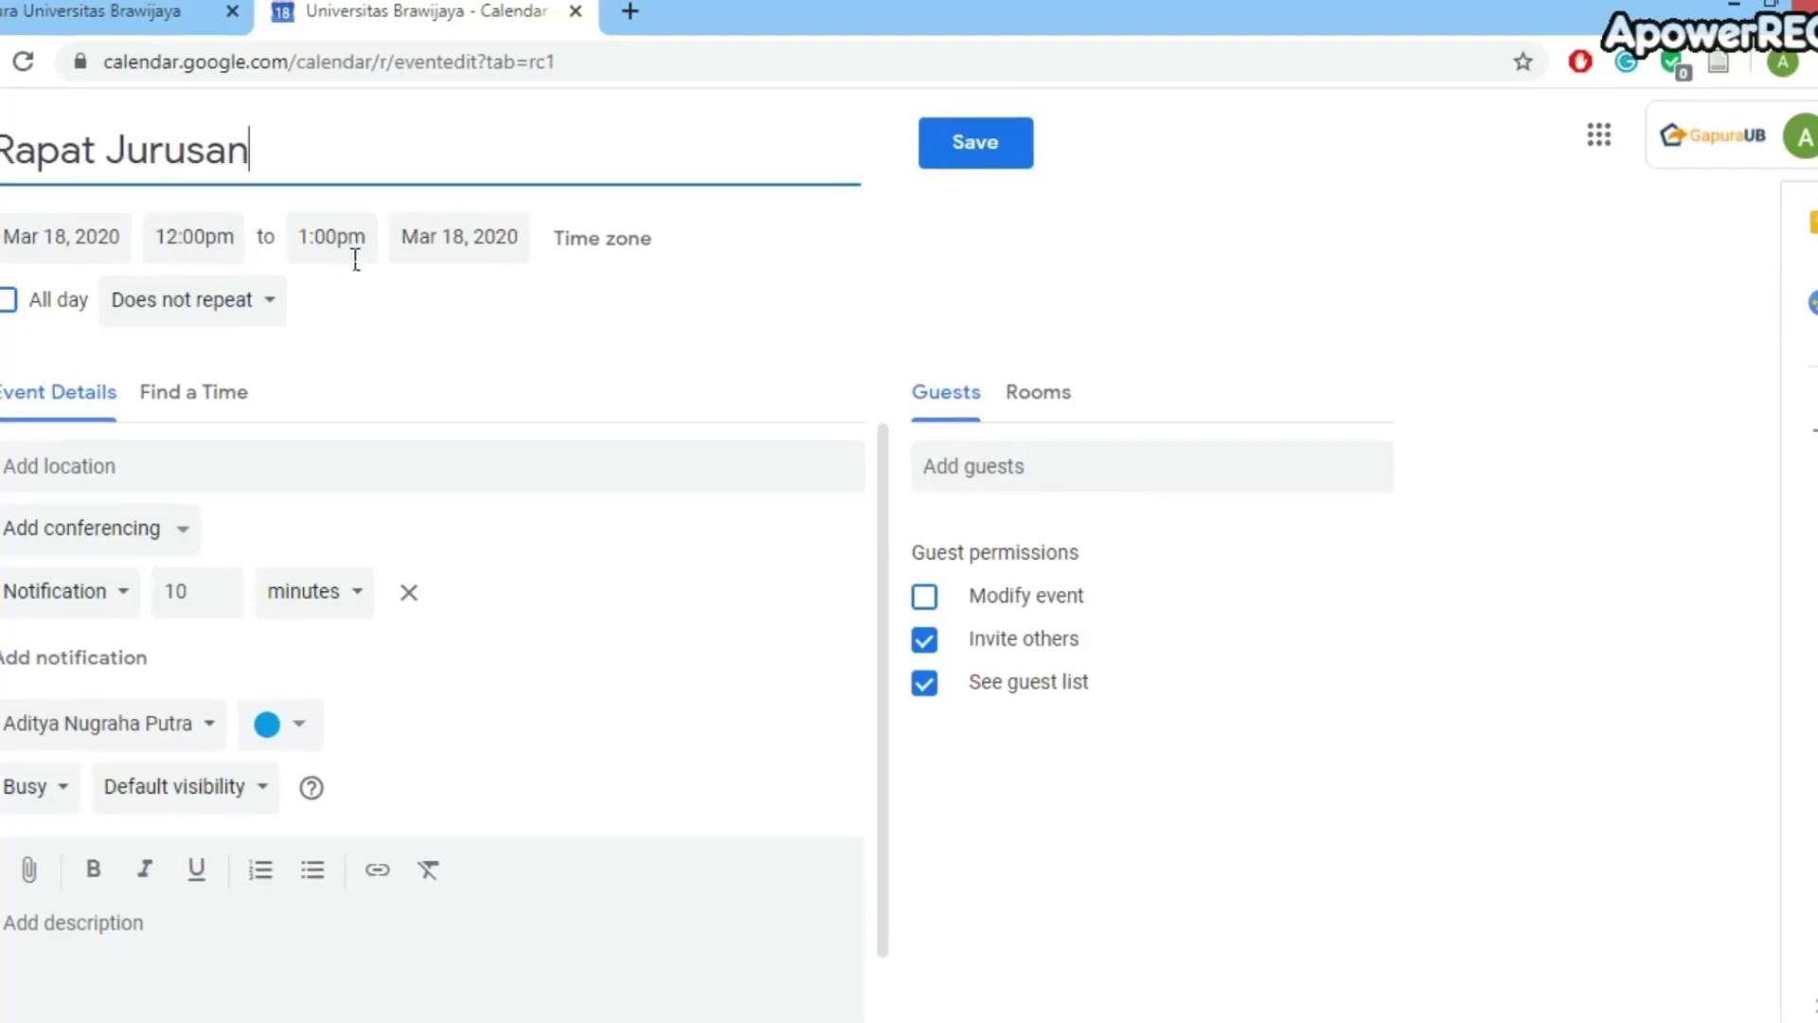
Set the event's start time to 10:35pm and its end time to 11:35pm
click(188, 242)
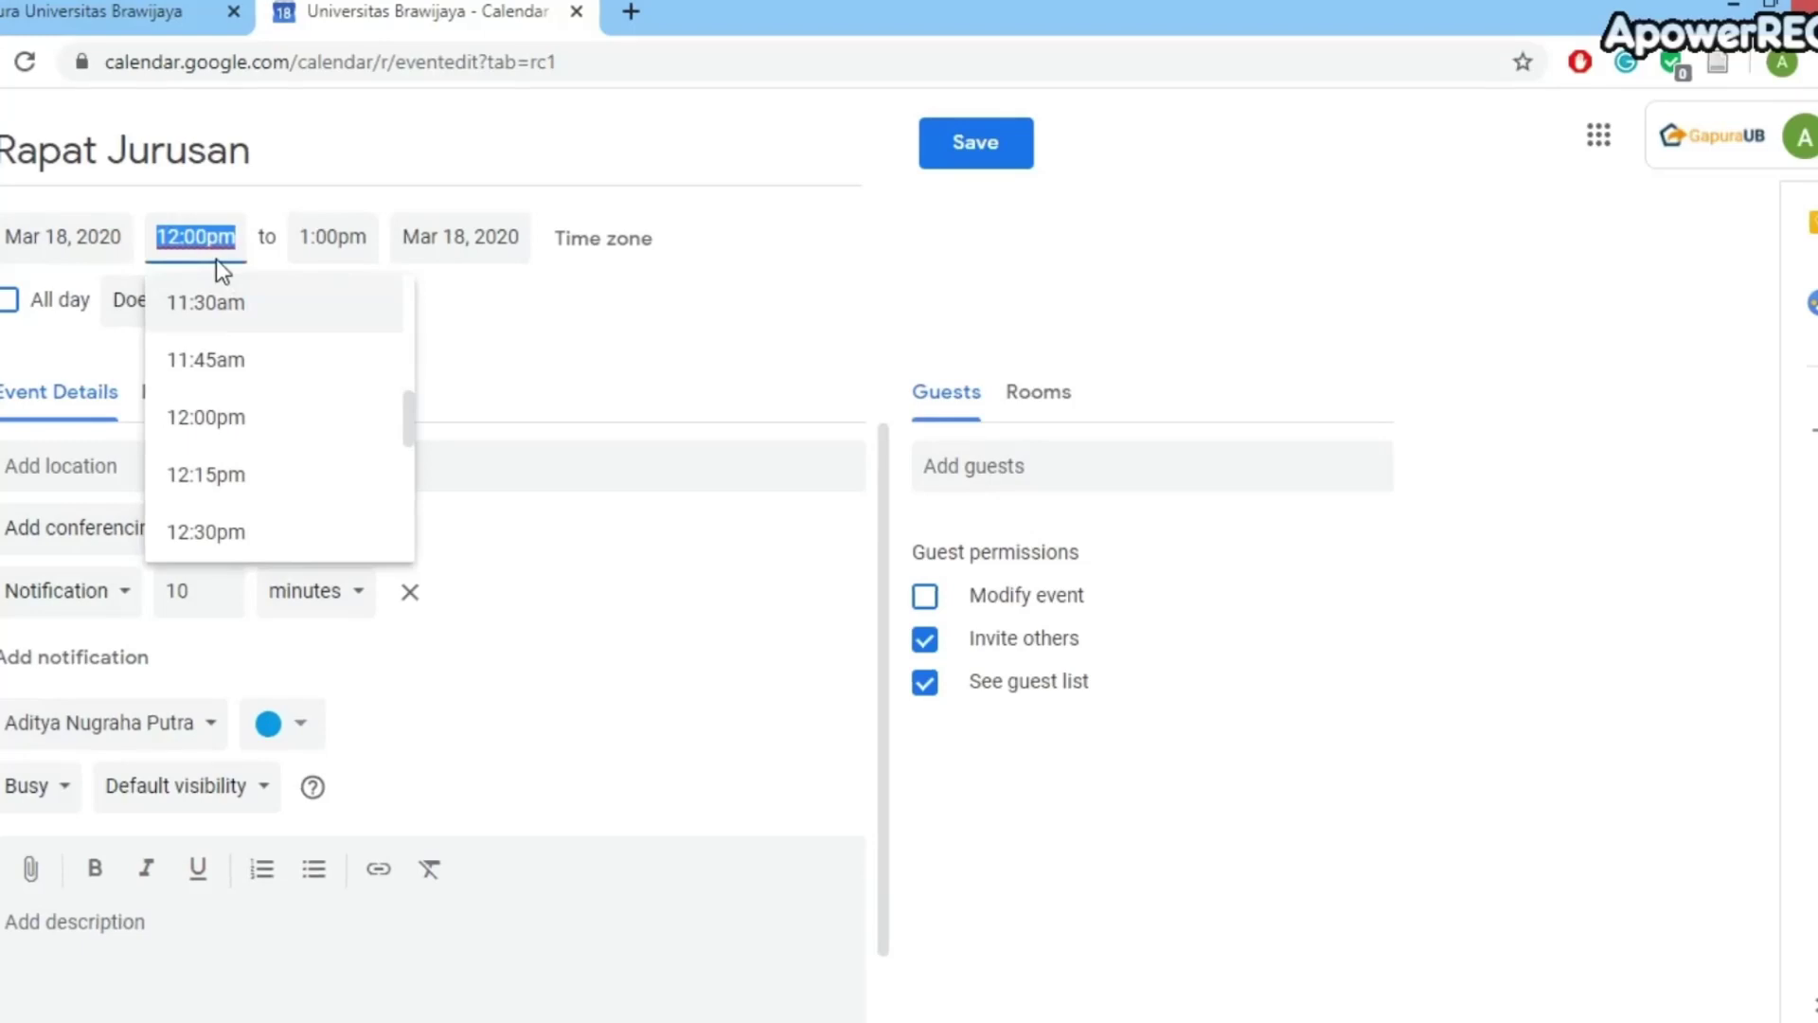
text(10)
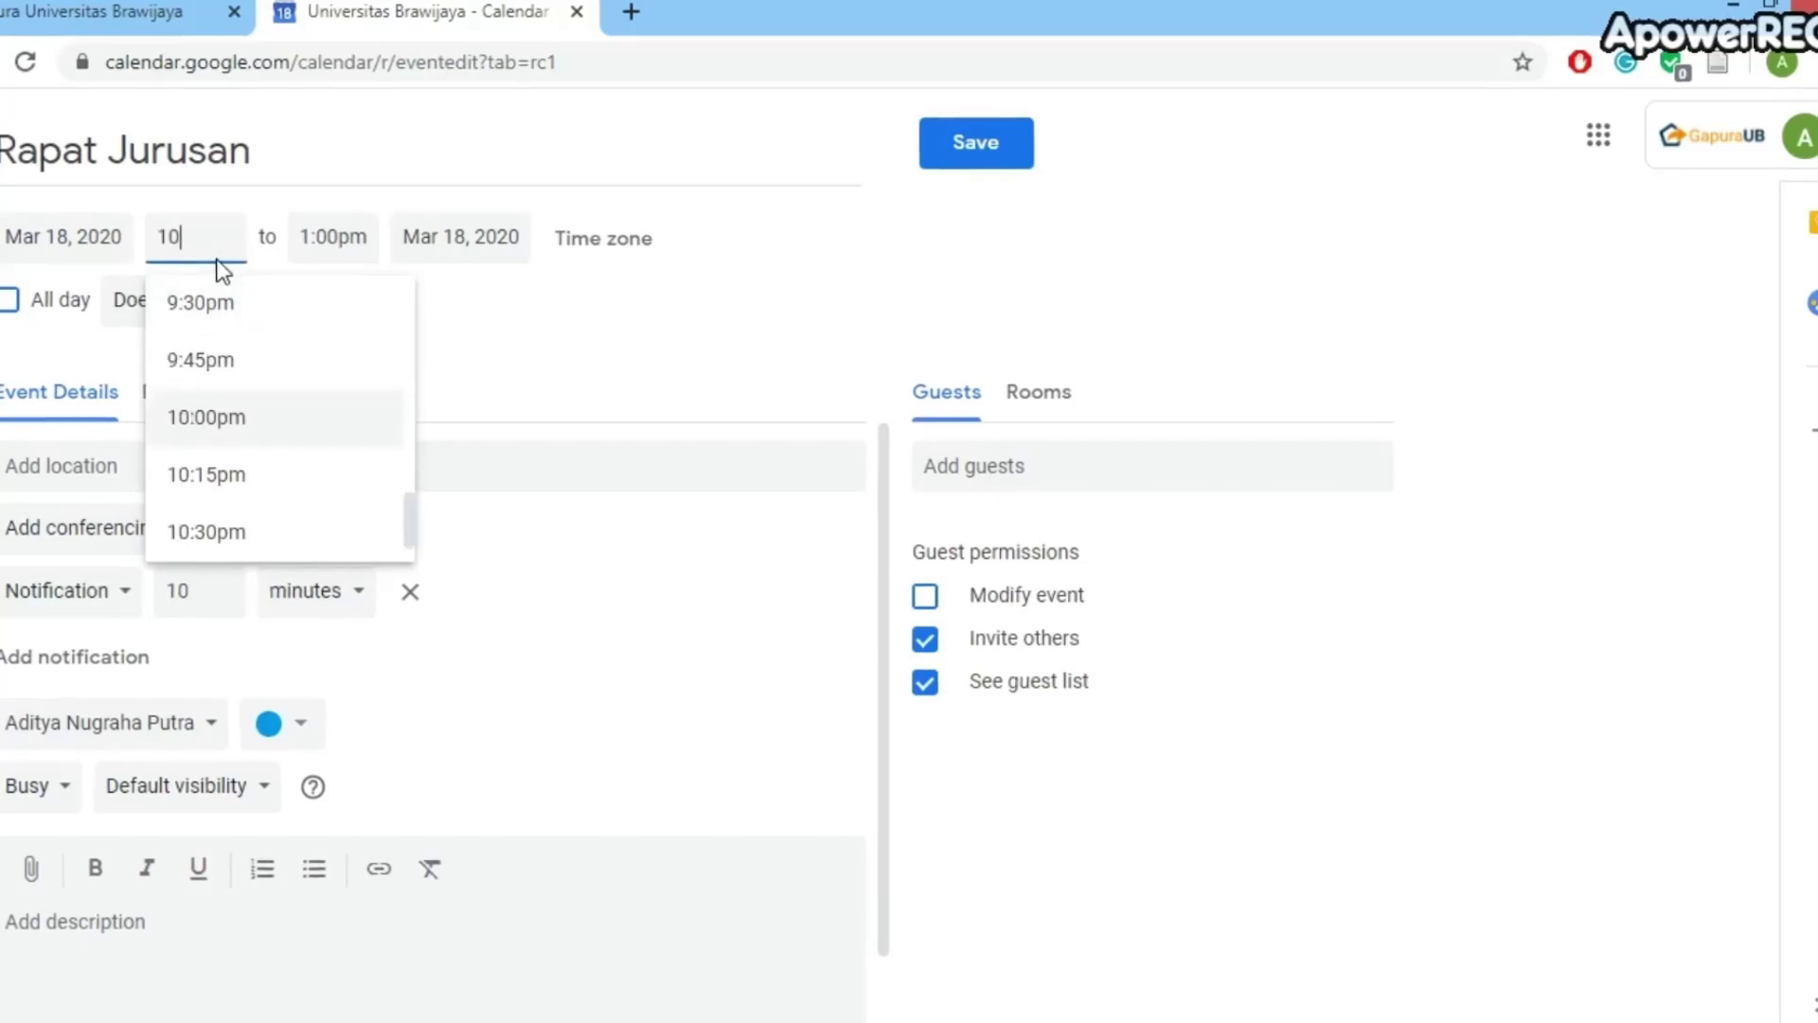
text(:)
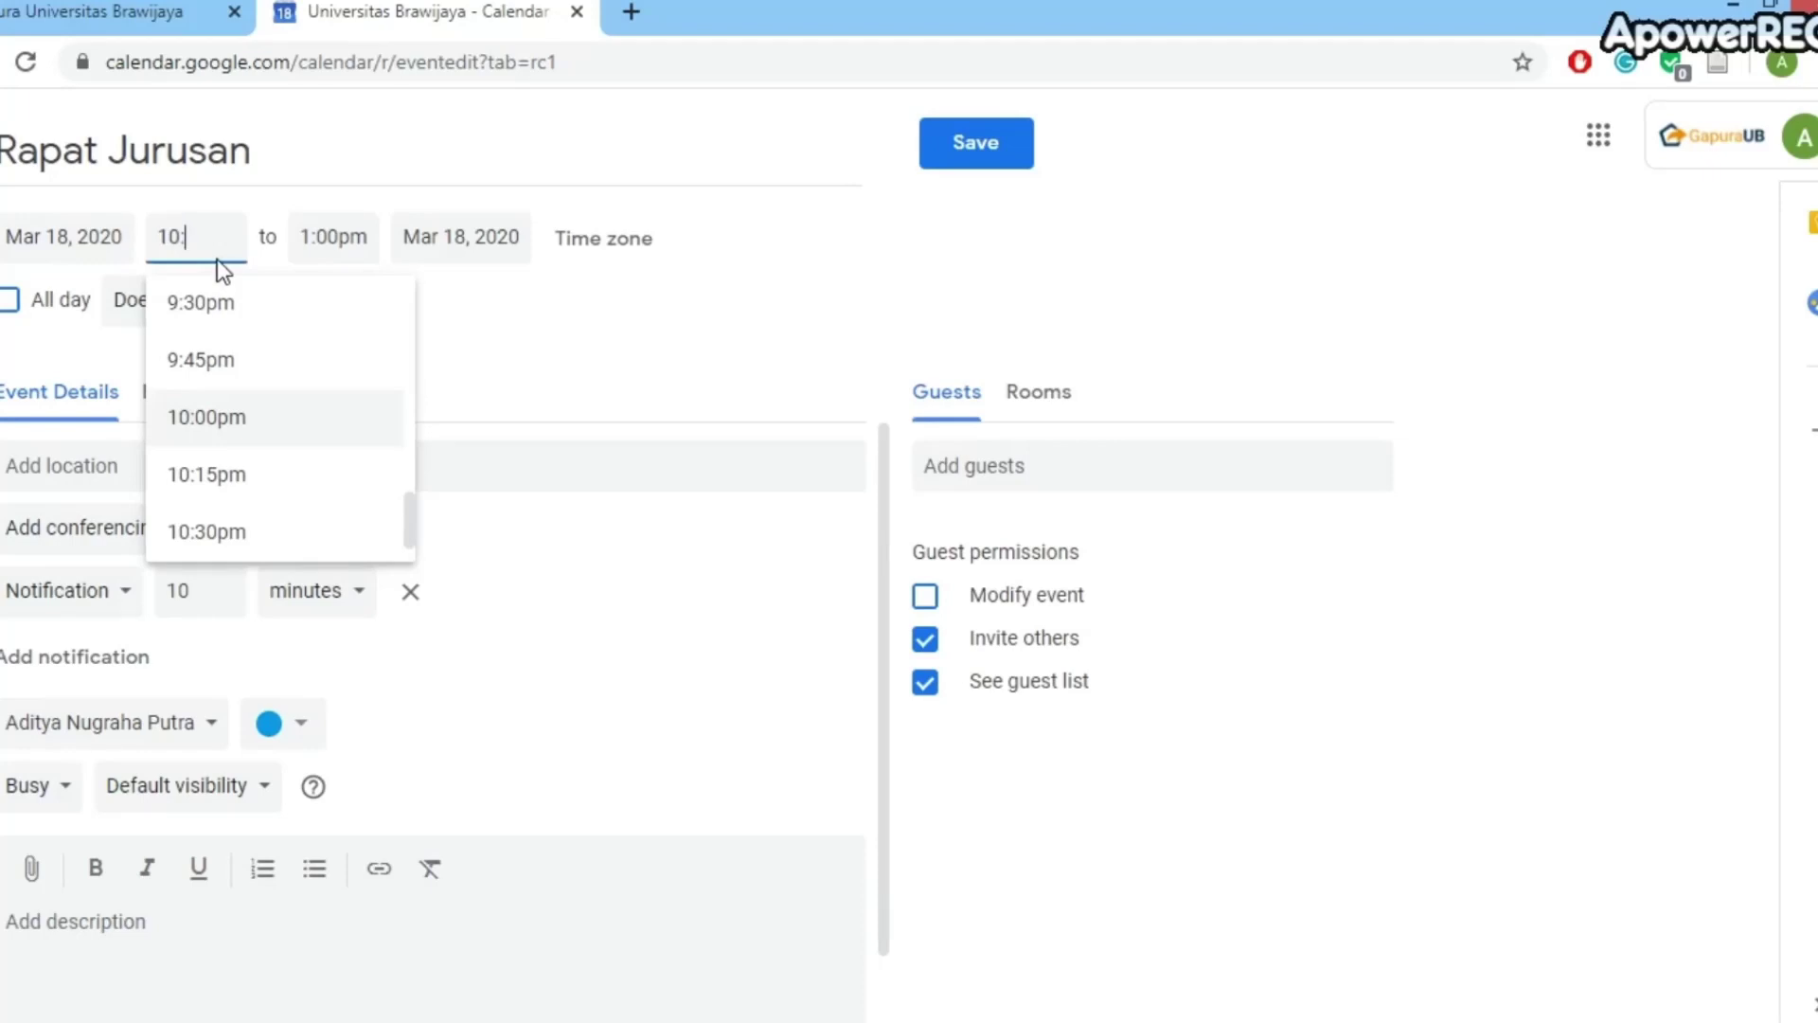
text(35)
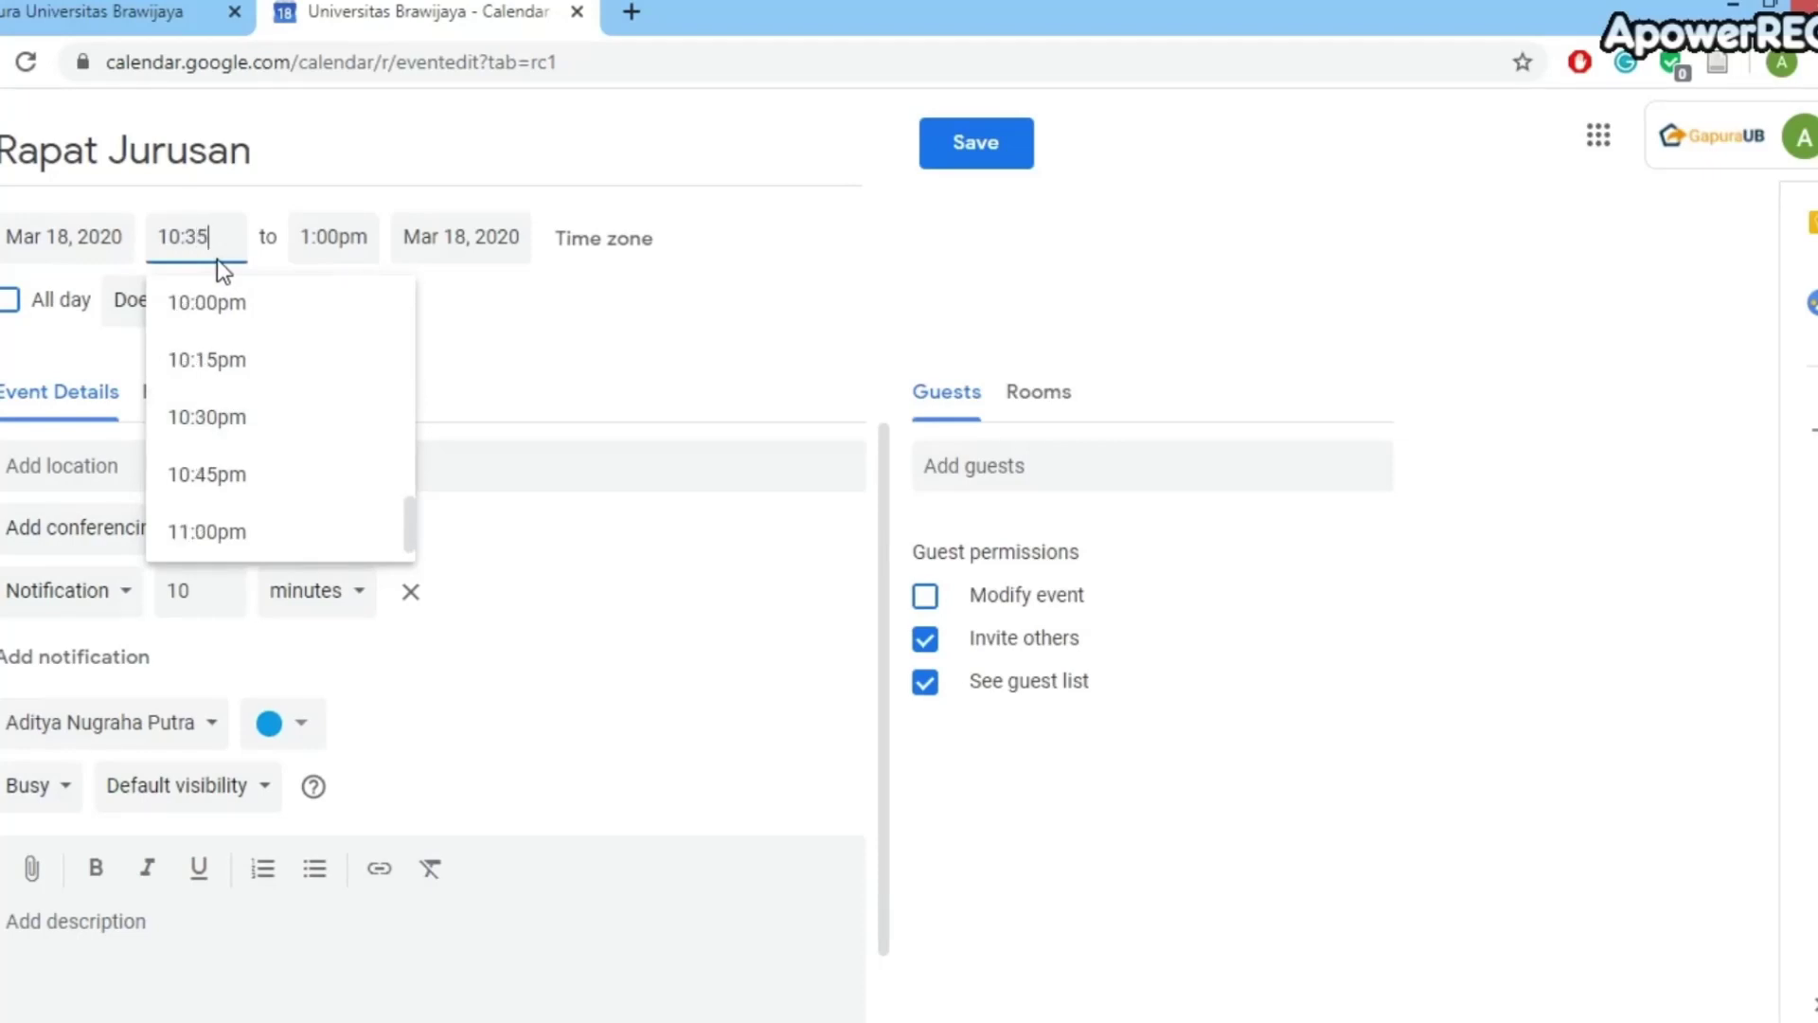
click(370, 246)
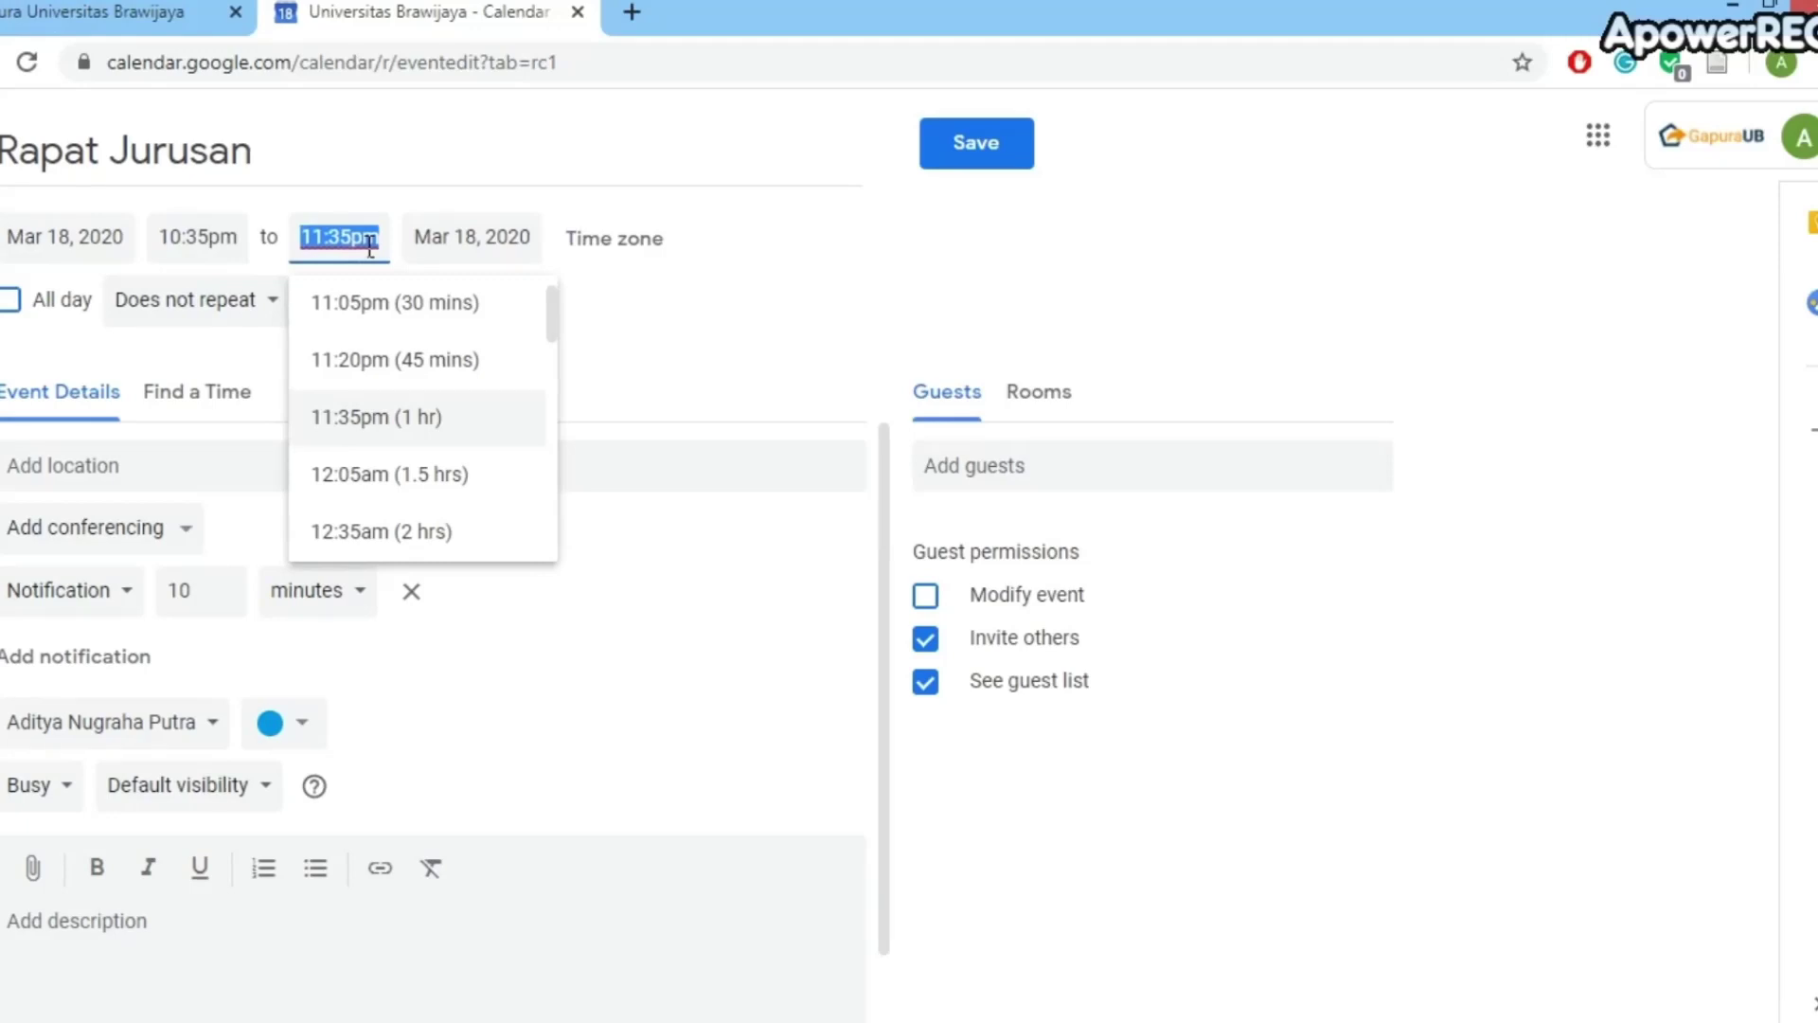
text(11)
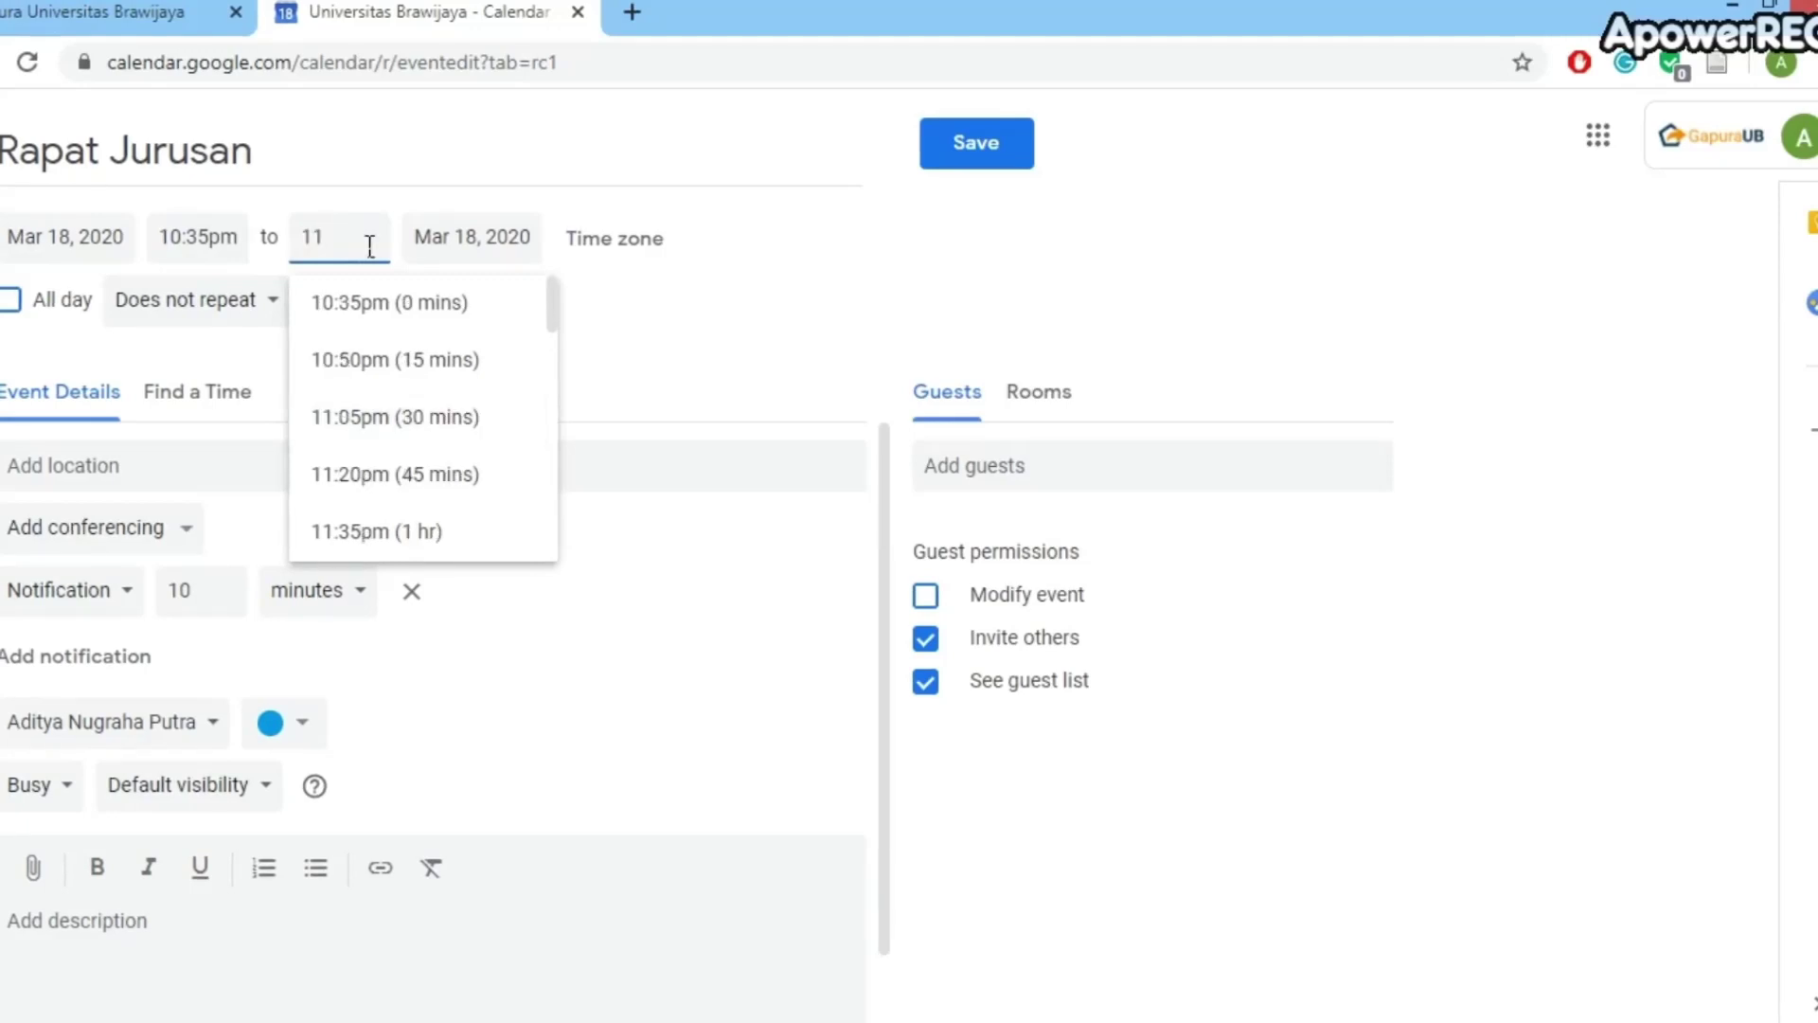
text(:35)
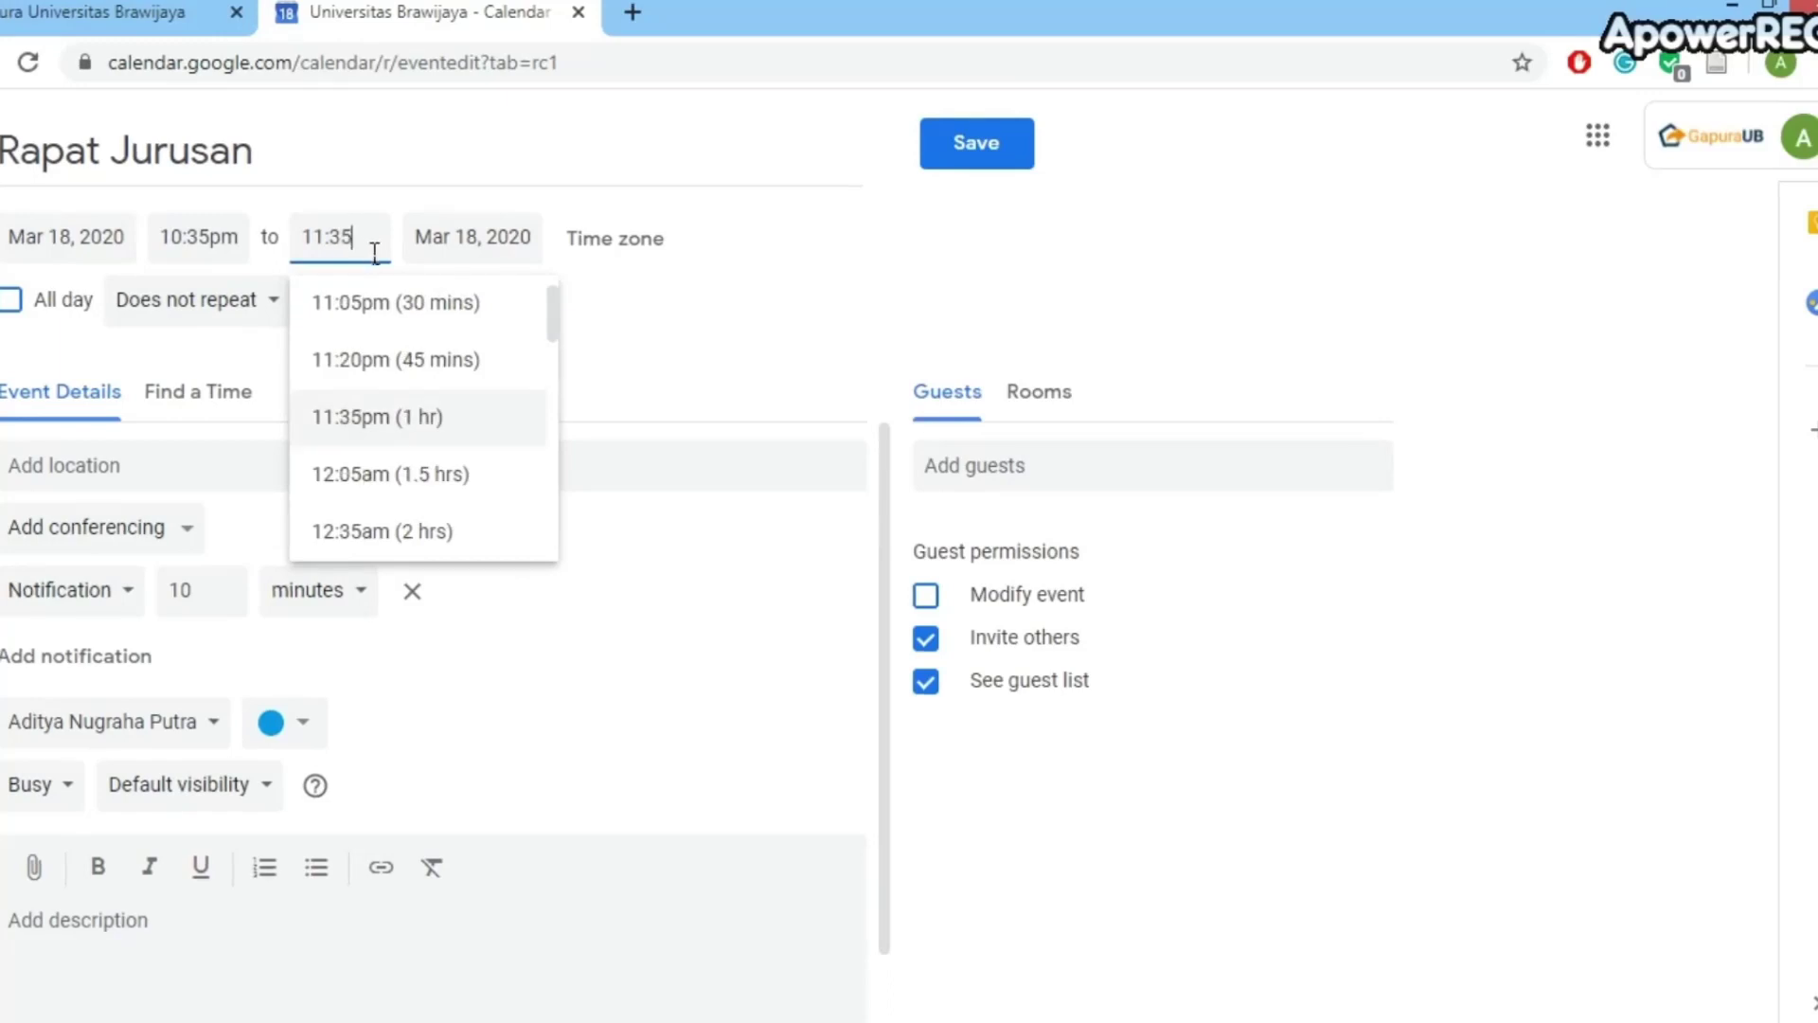
click(725, 253)
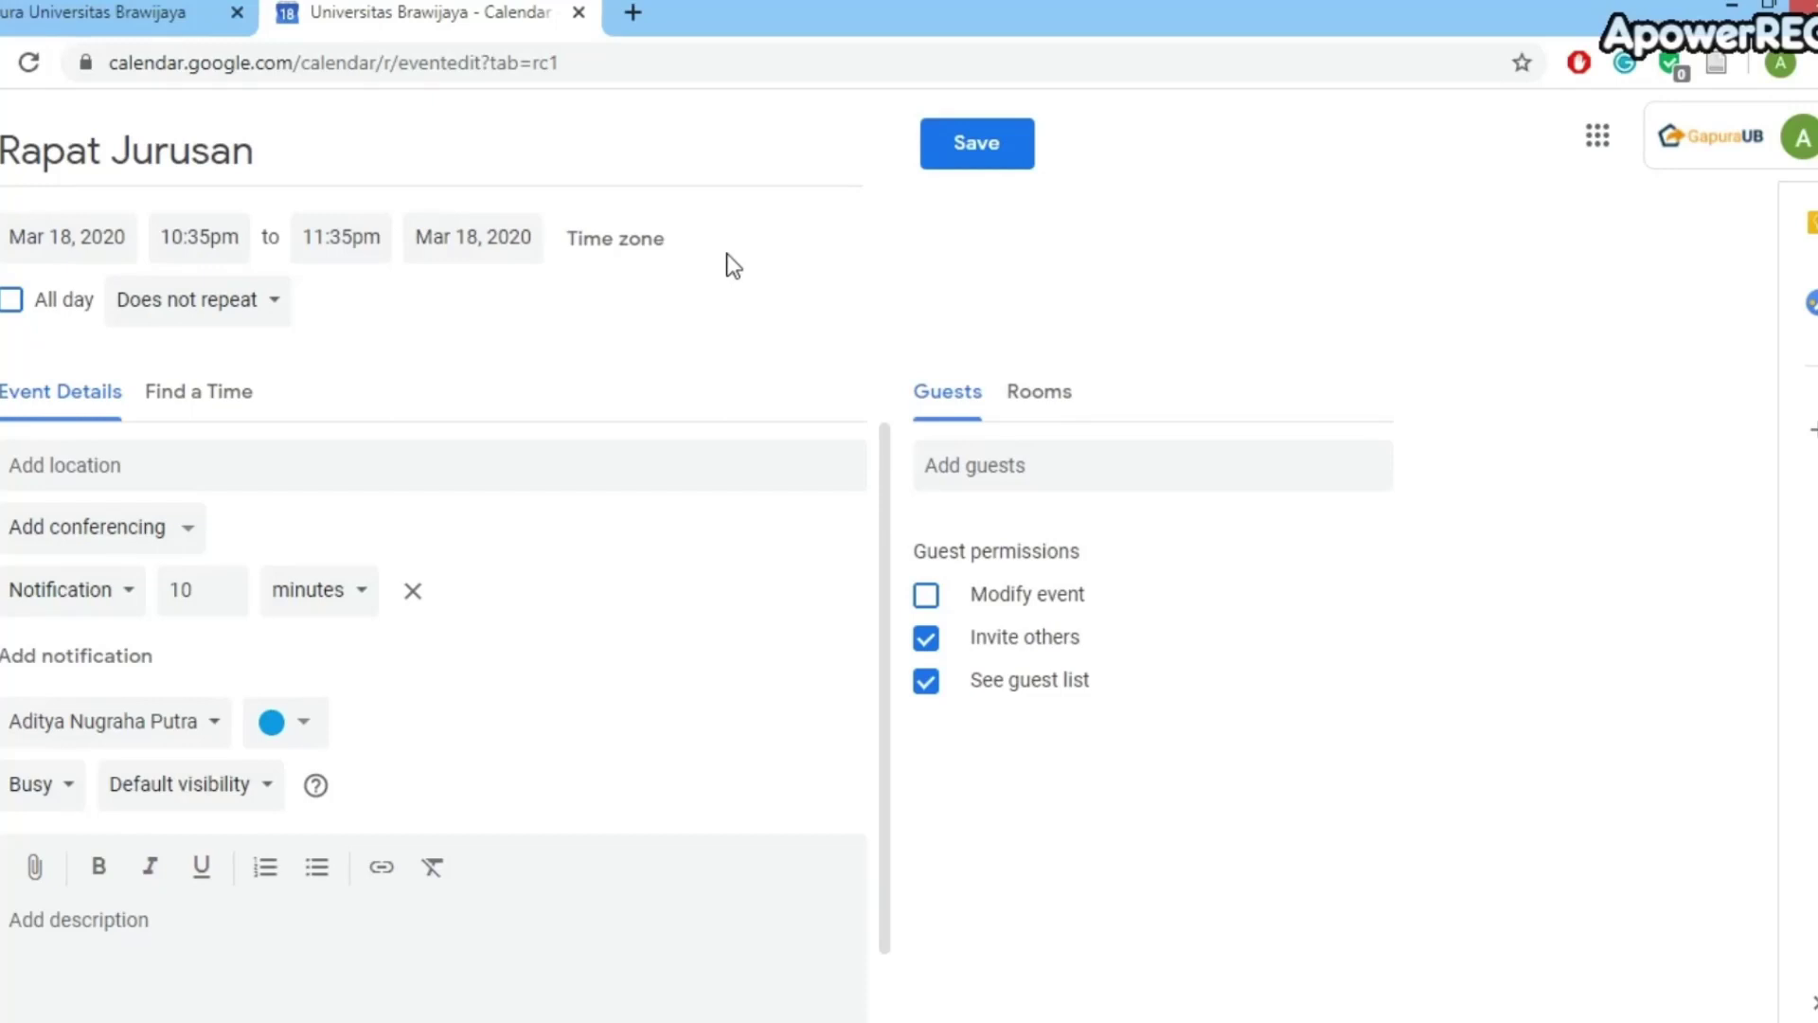
Set the event's location to the suggested Fakultas Pertanian Universitas Brawijaya and add Hangouts Meet conferencing
click(56, 481)
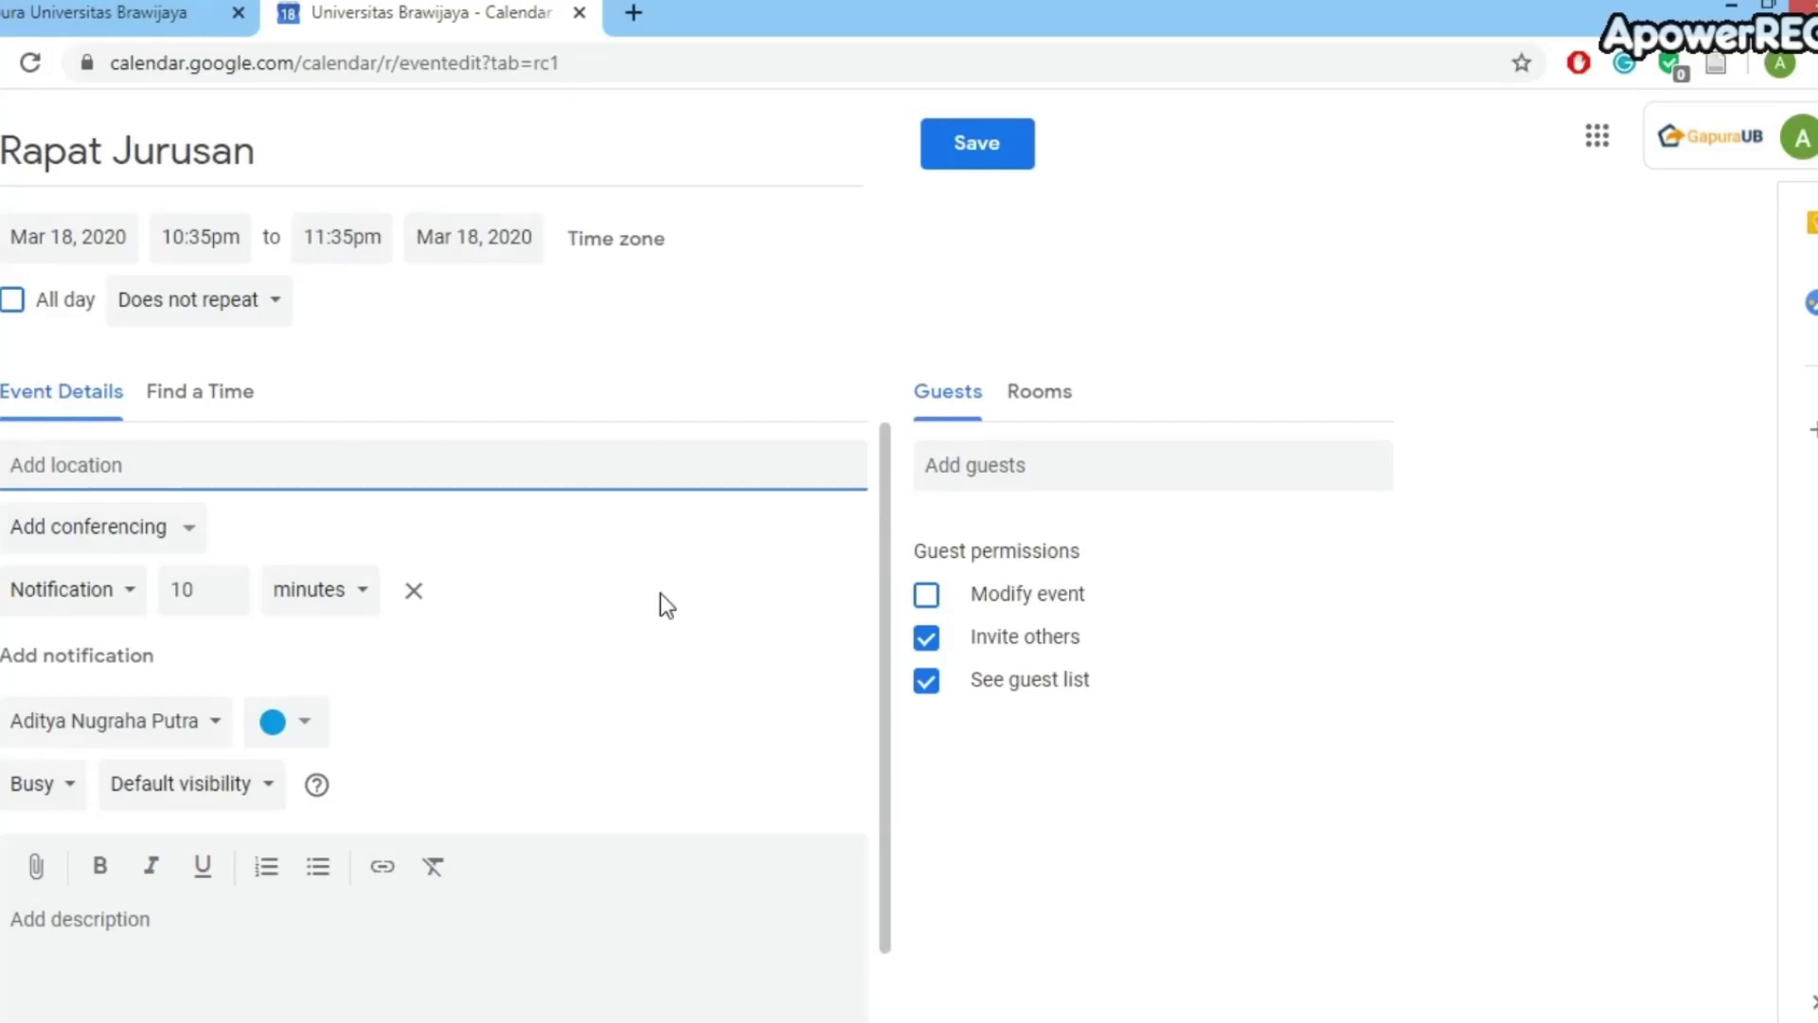
text(Fakultas)
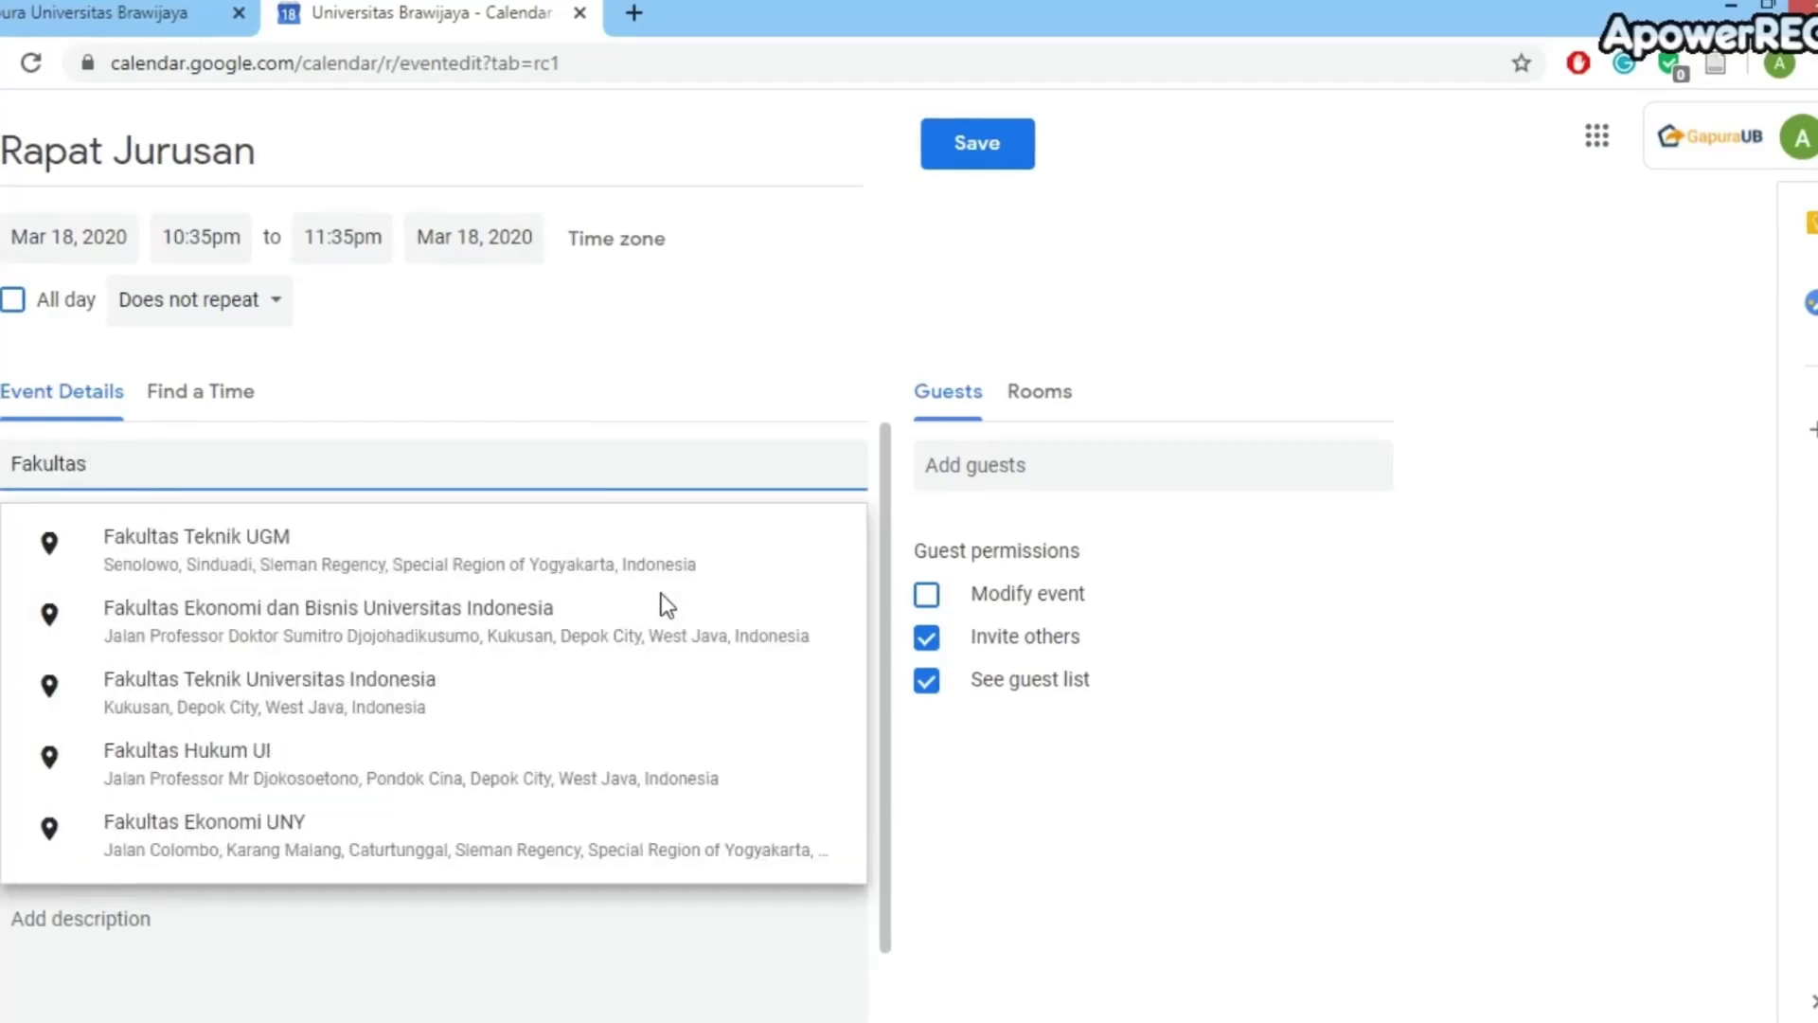
text( P)
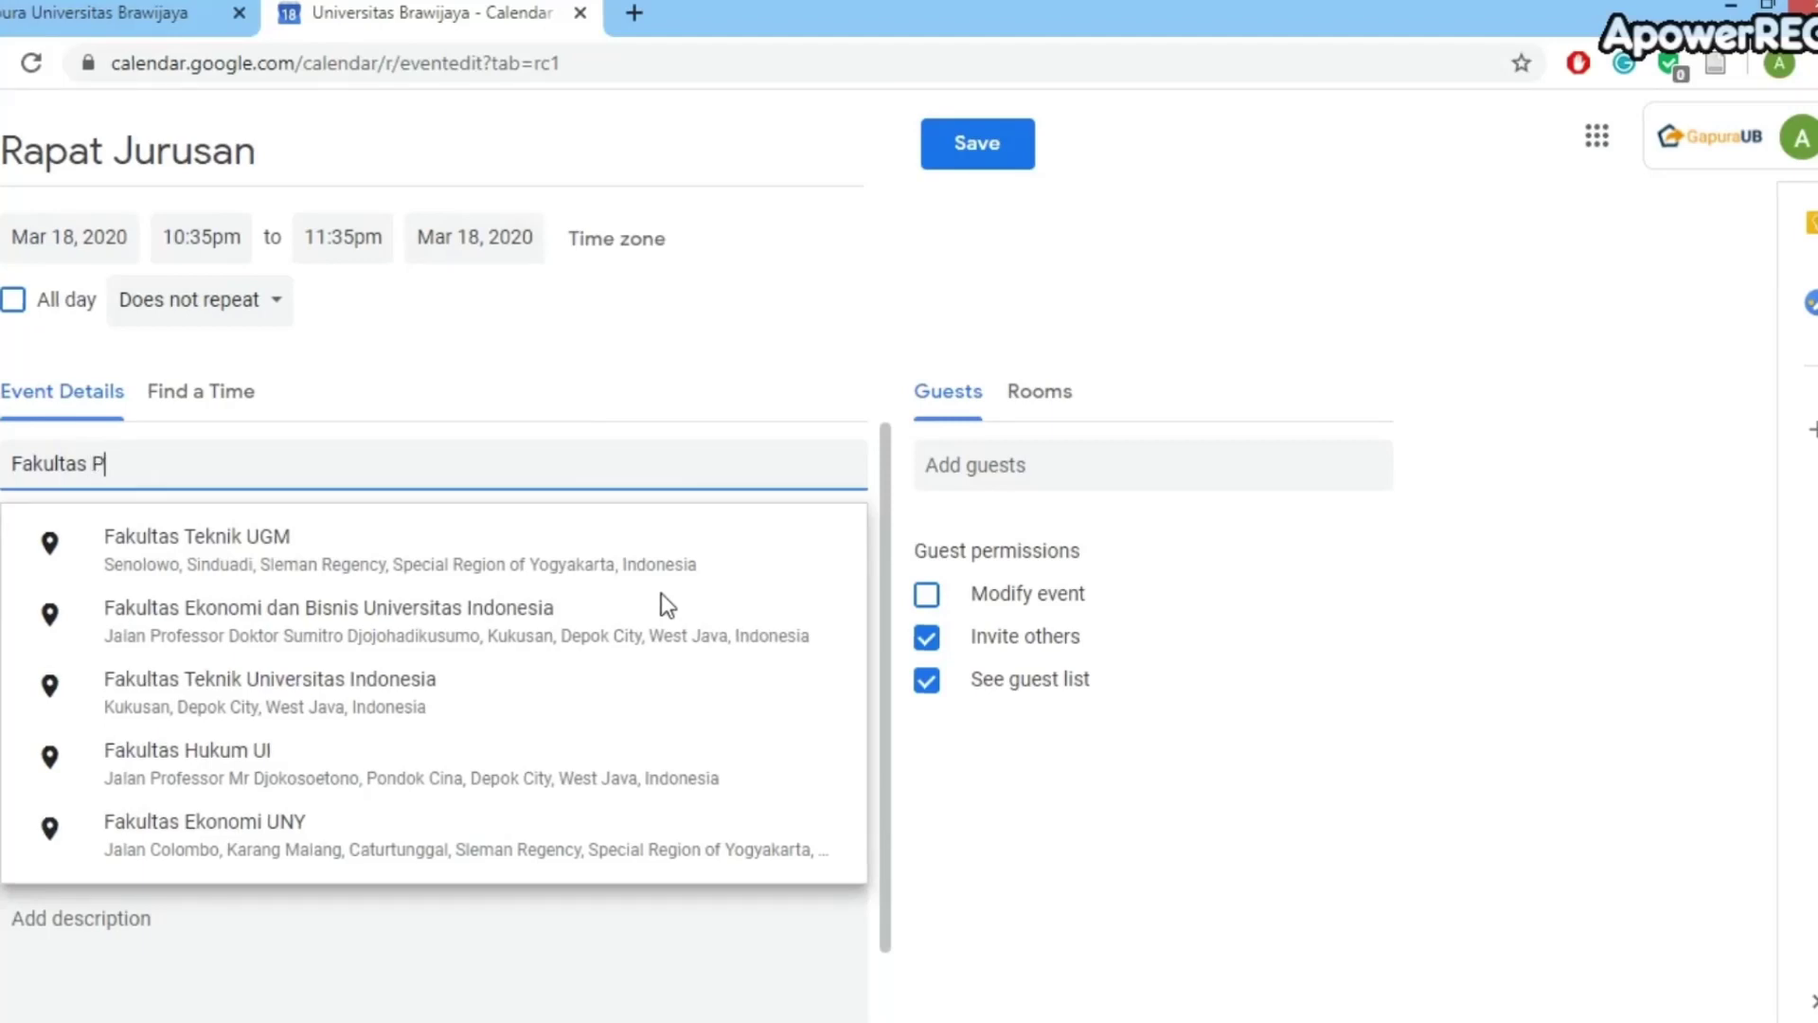
text(ertanian)
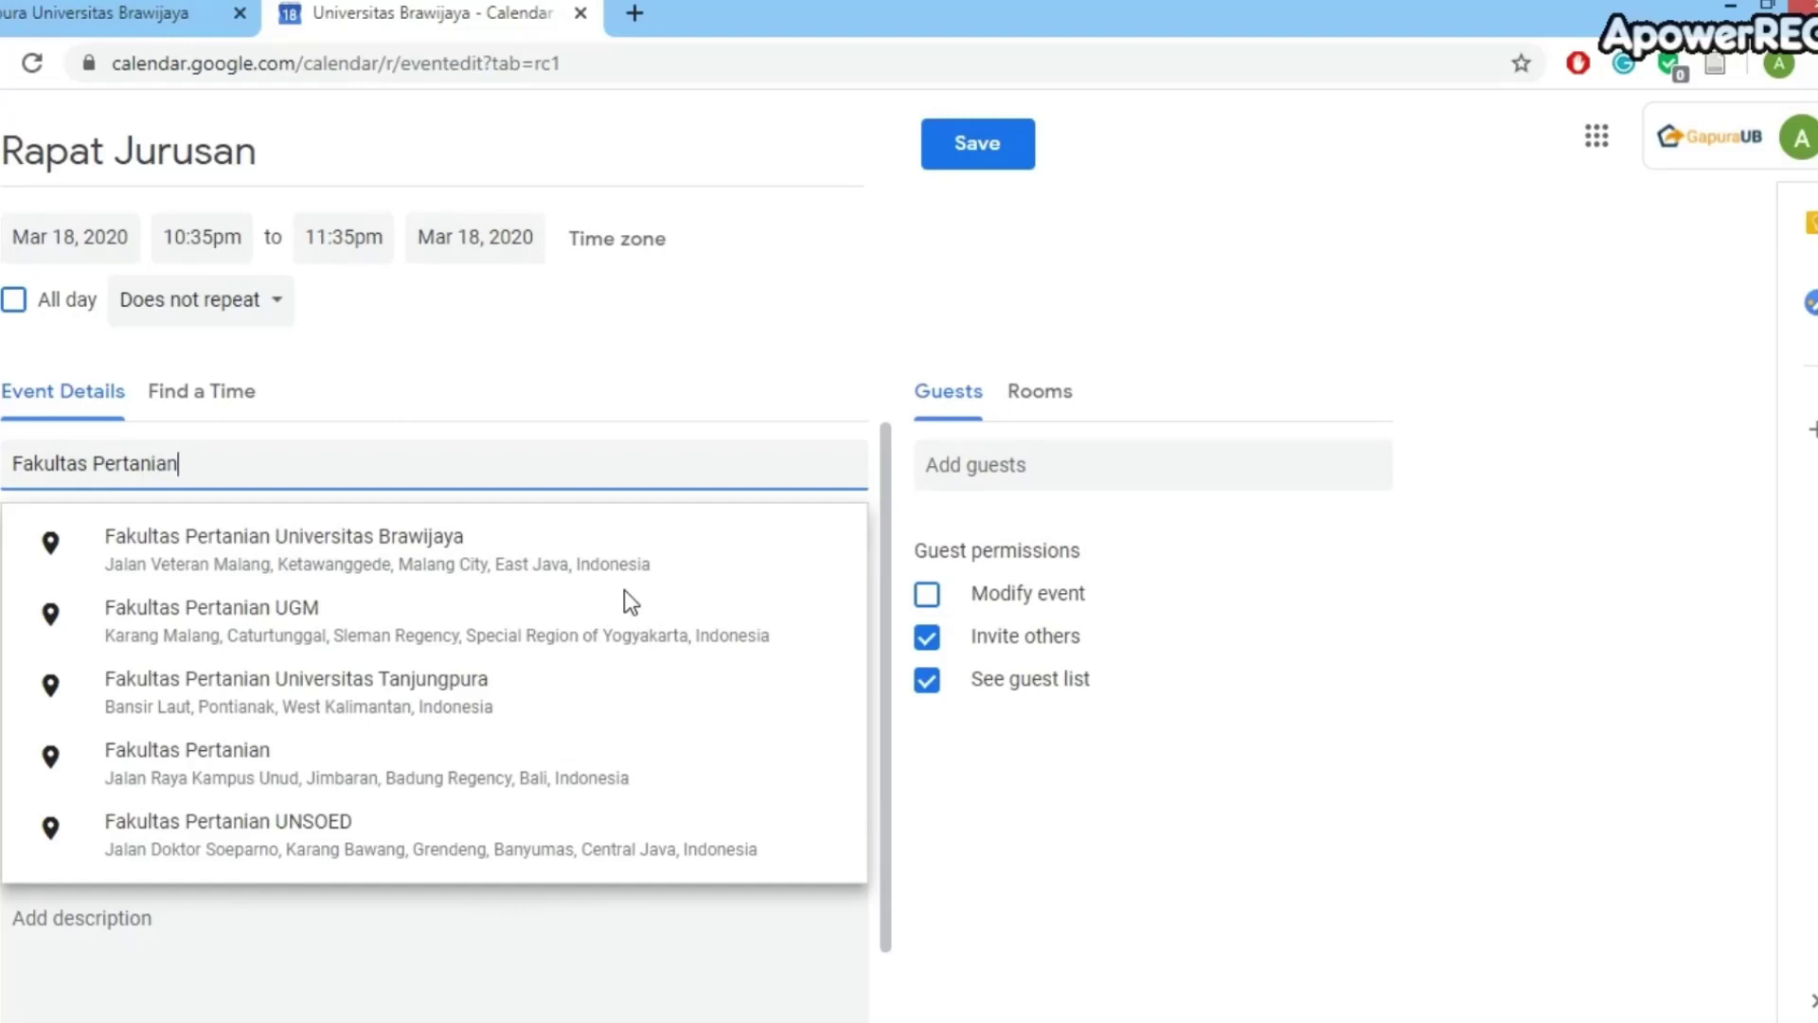
click(410, 556)
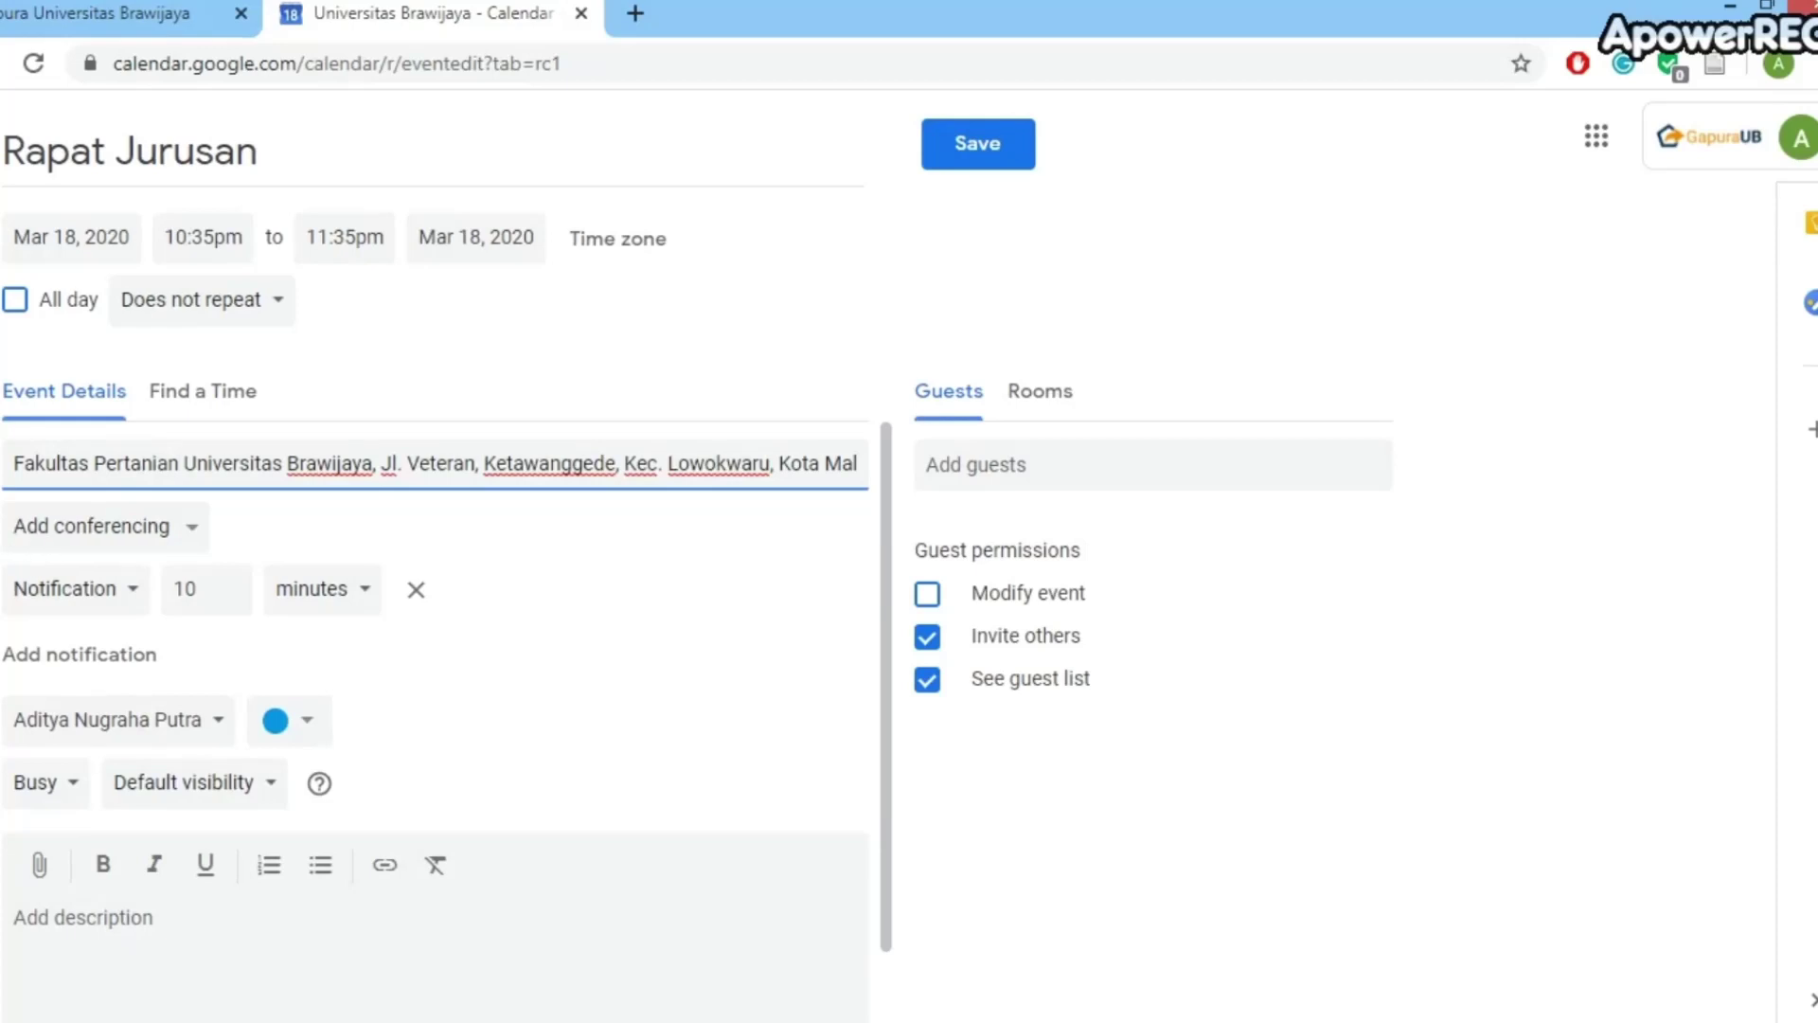
click(195, 527)
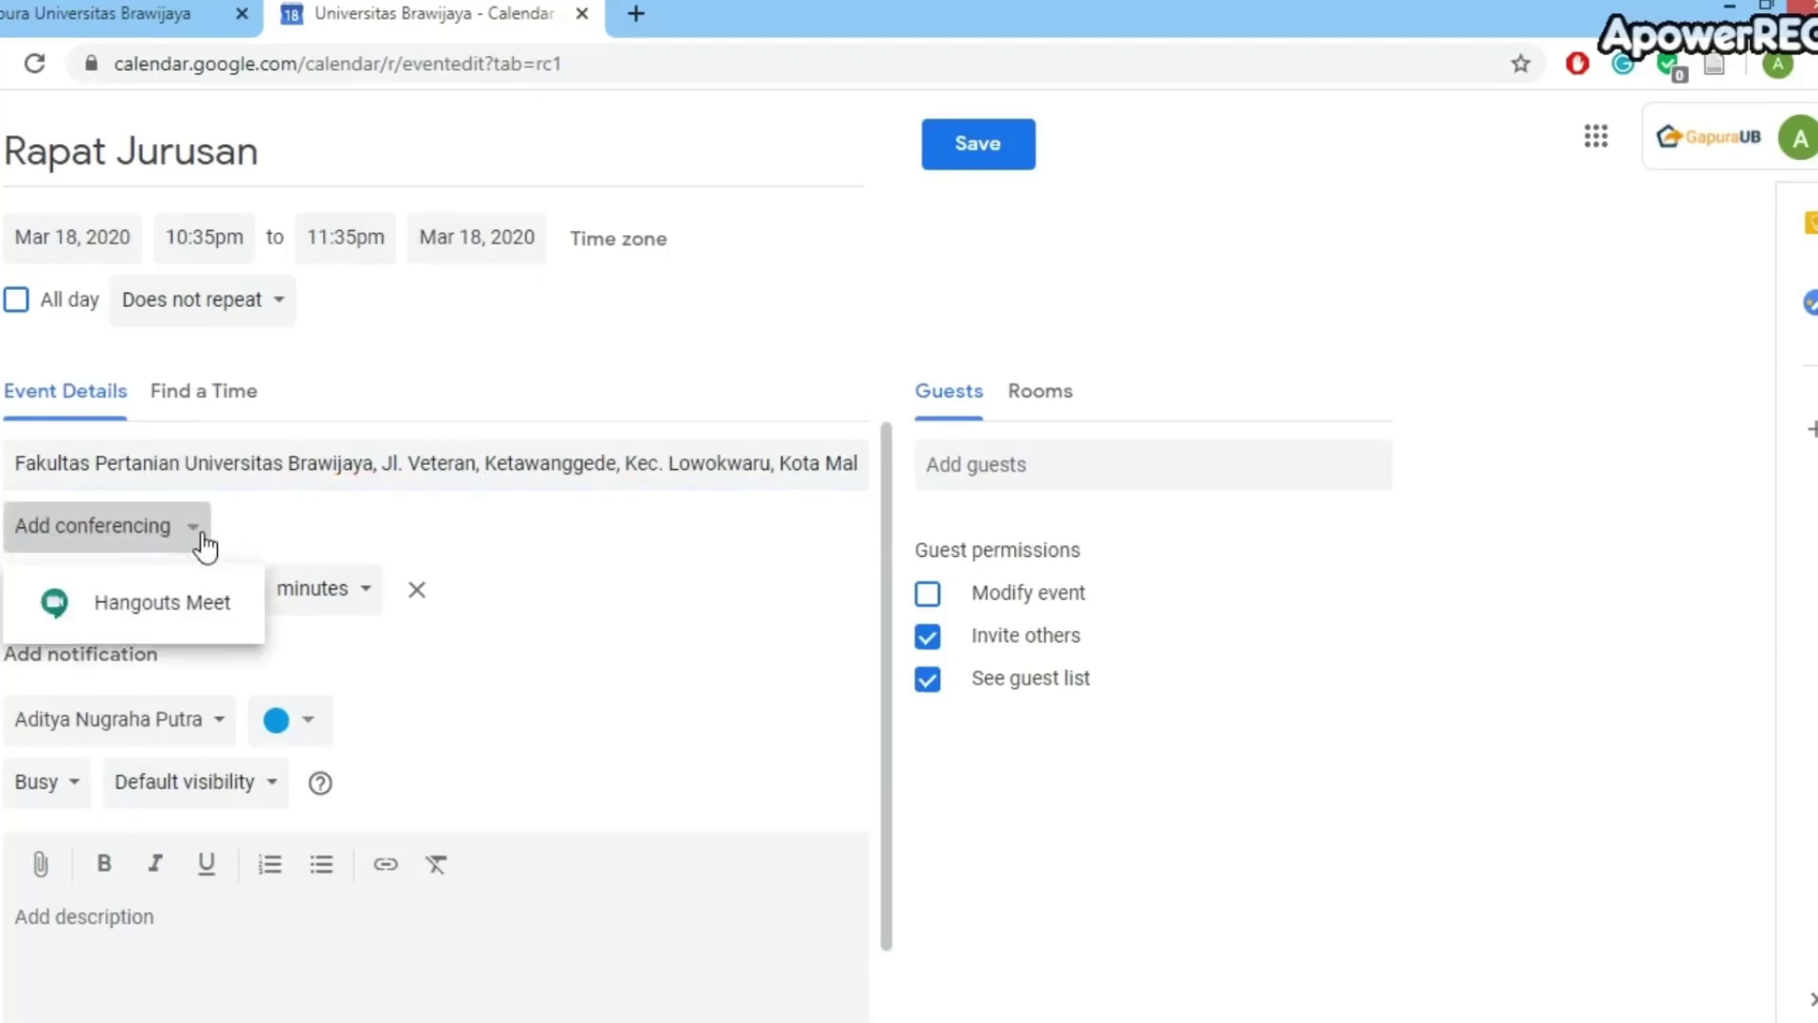
click(194, 615)
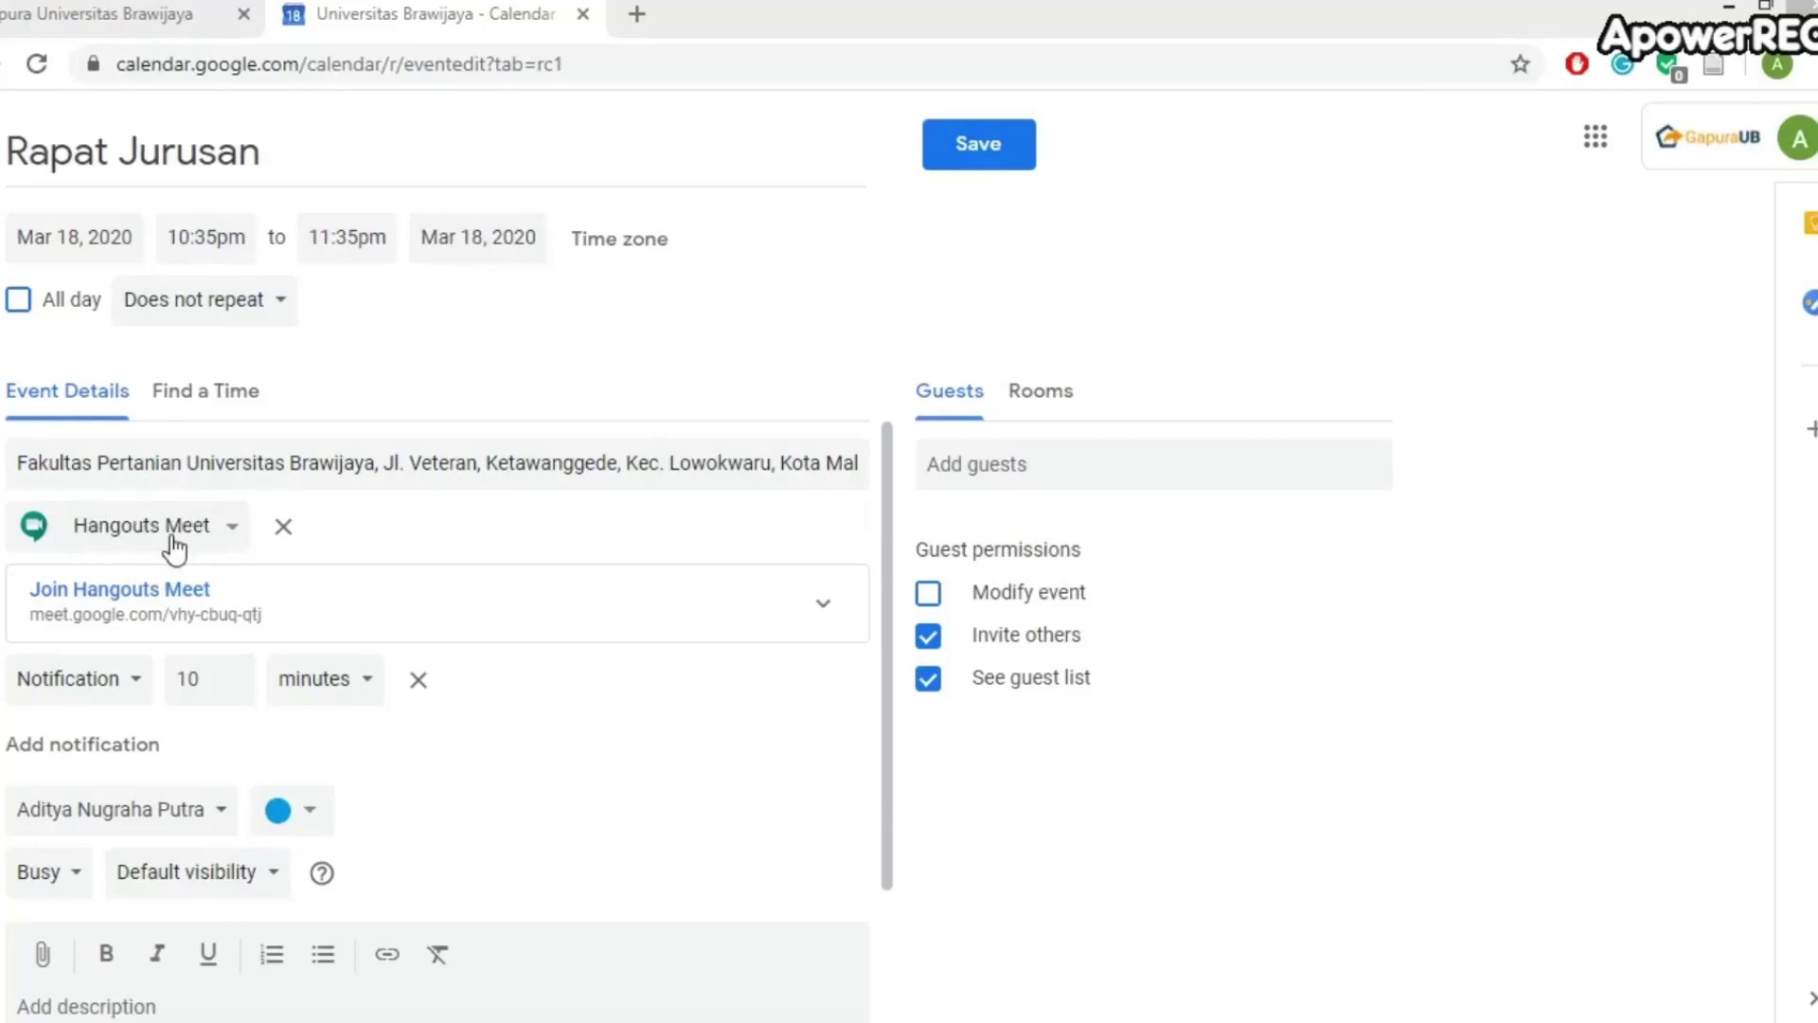
Set the event's reminder notification to 60 minutes, keeping the Notification type
click(142, 684)
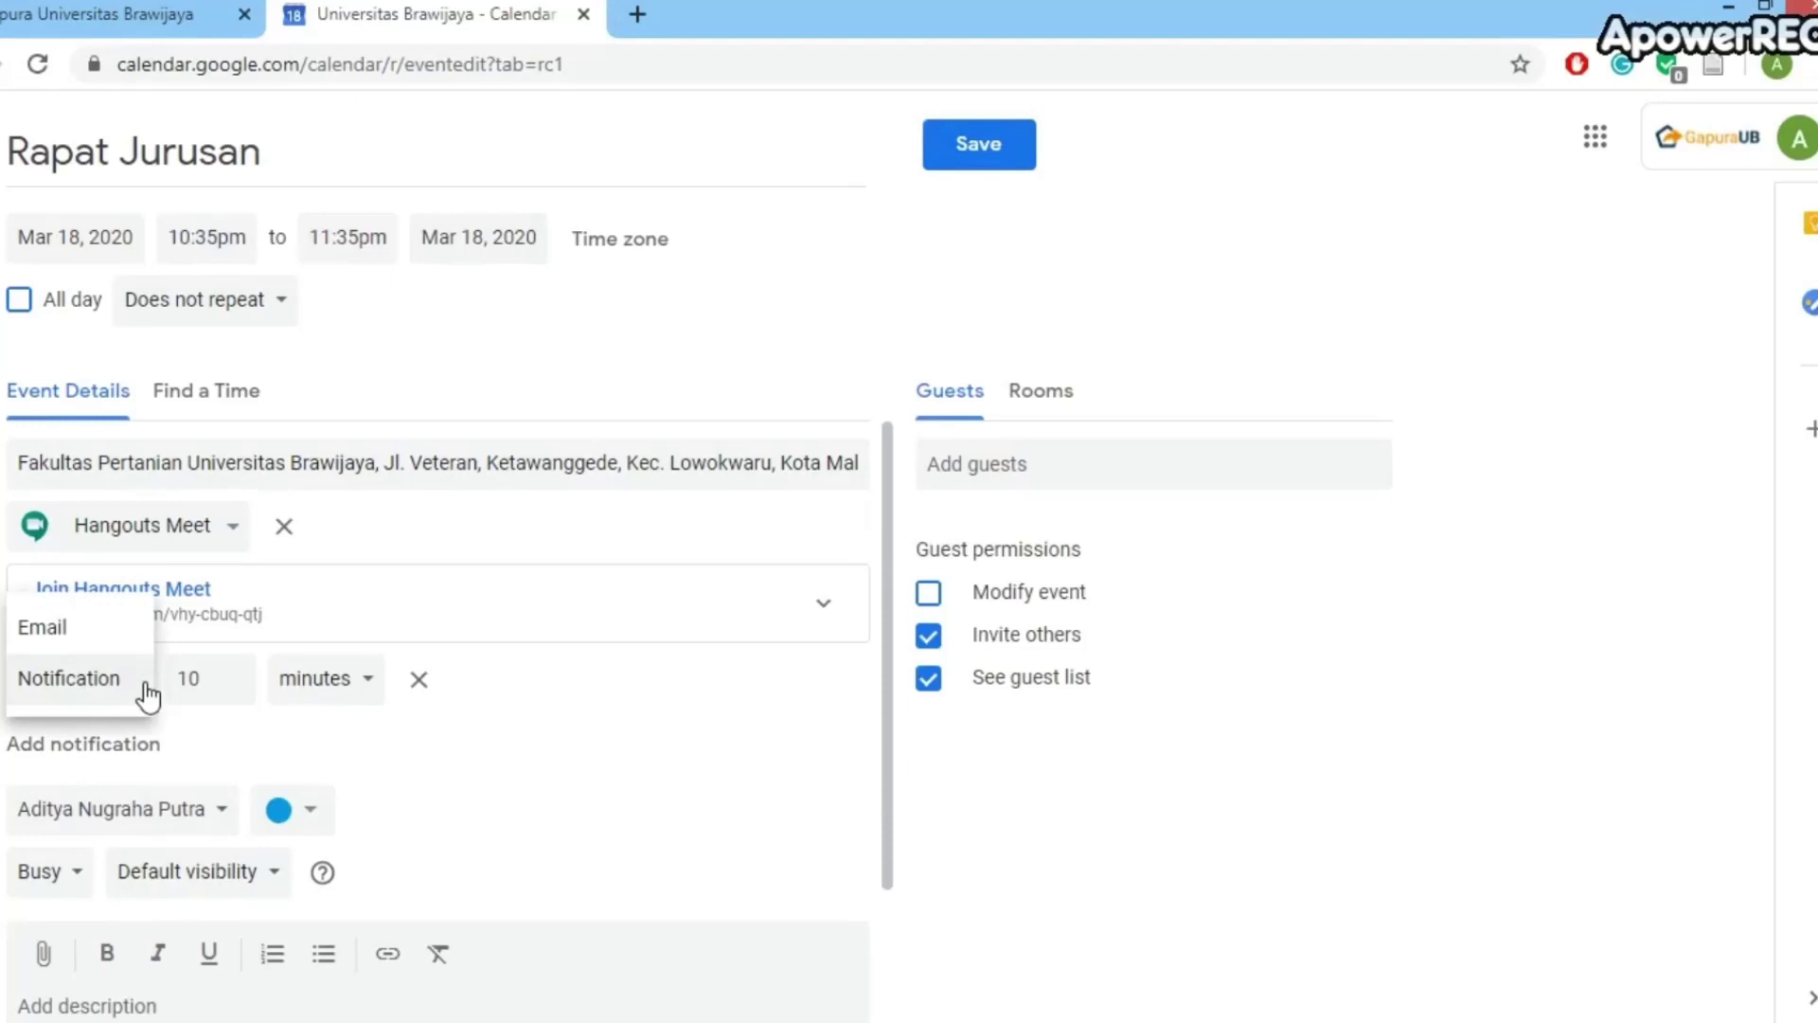
click(204, 698)
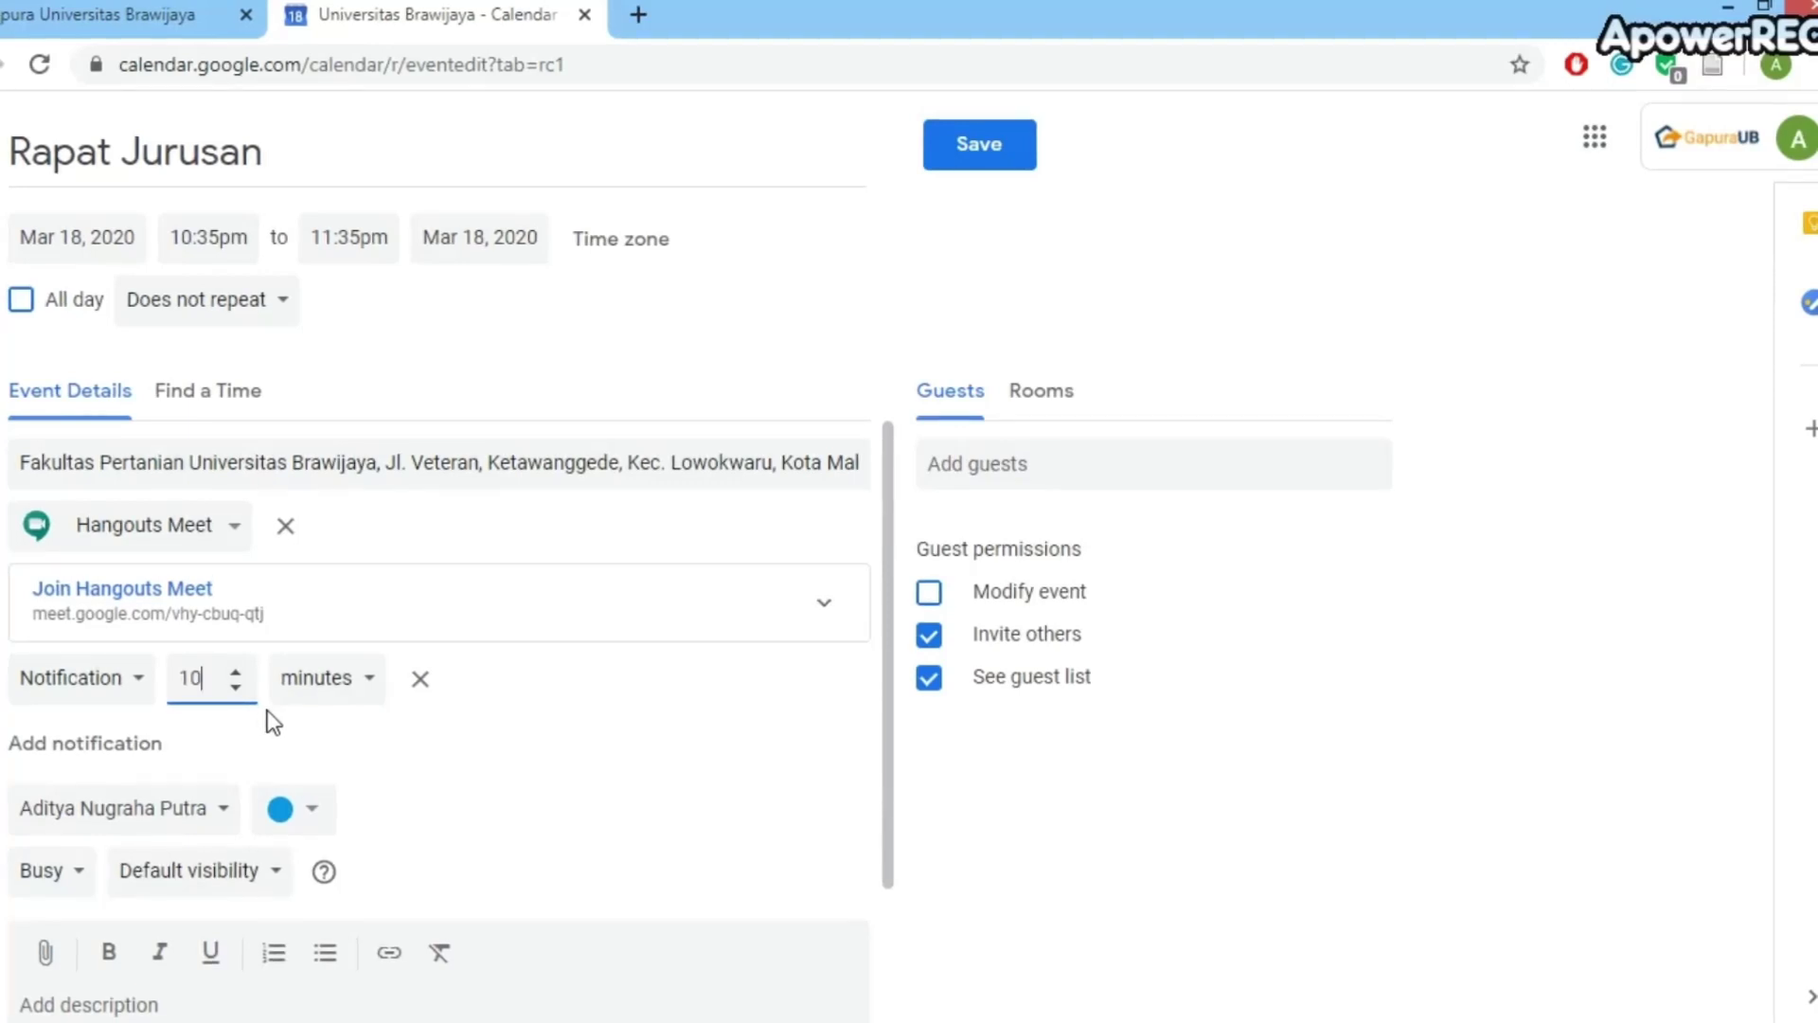
key(BackSpace)
key(BackSpace)
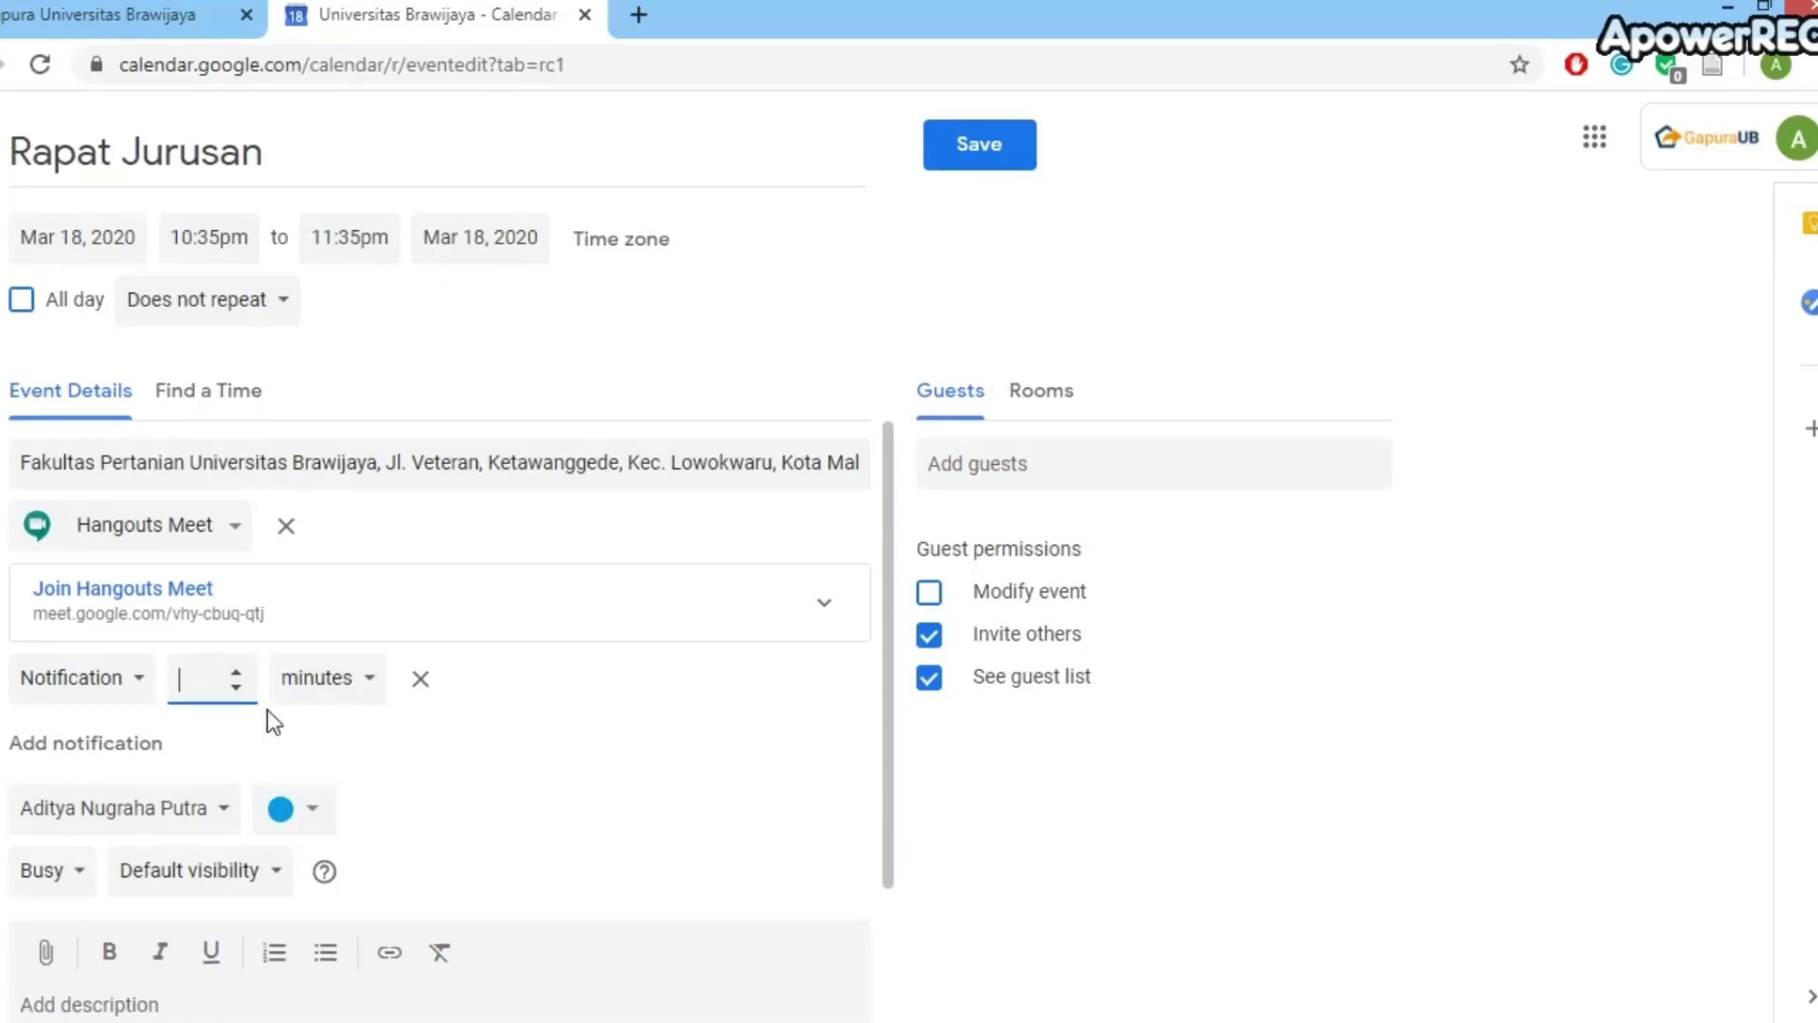
text(60)
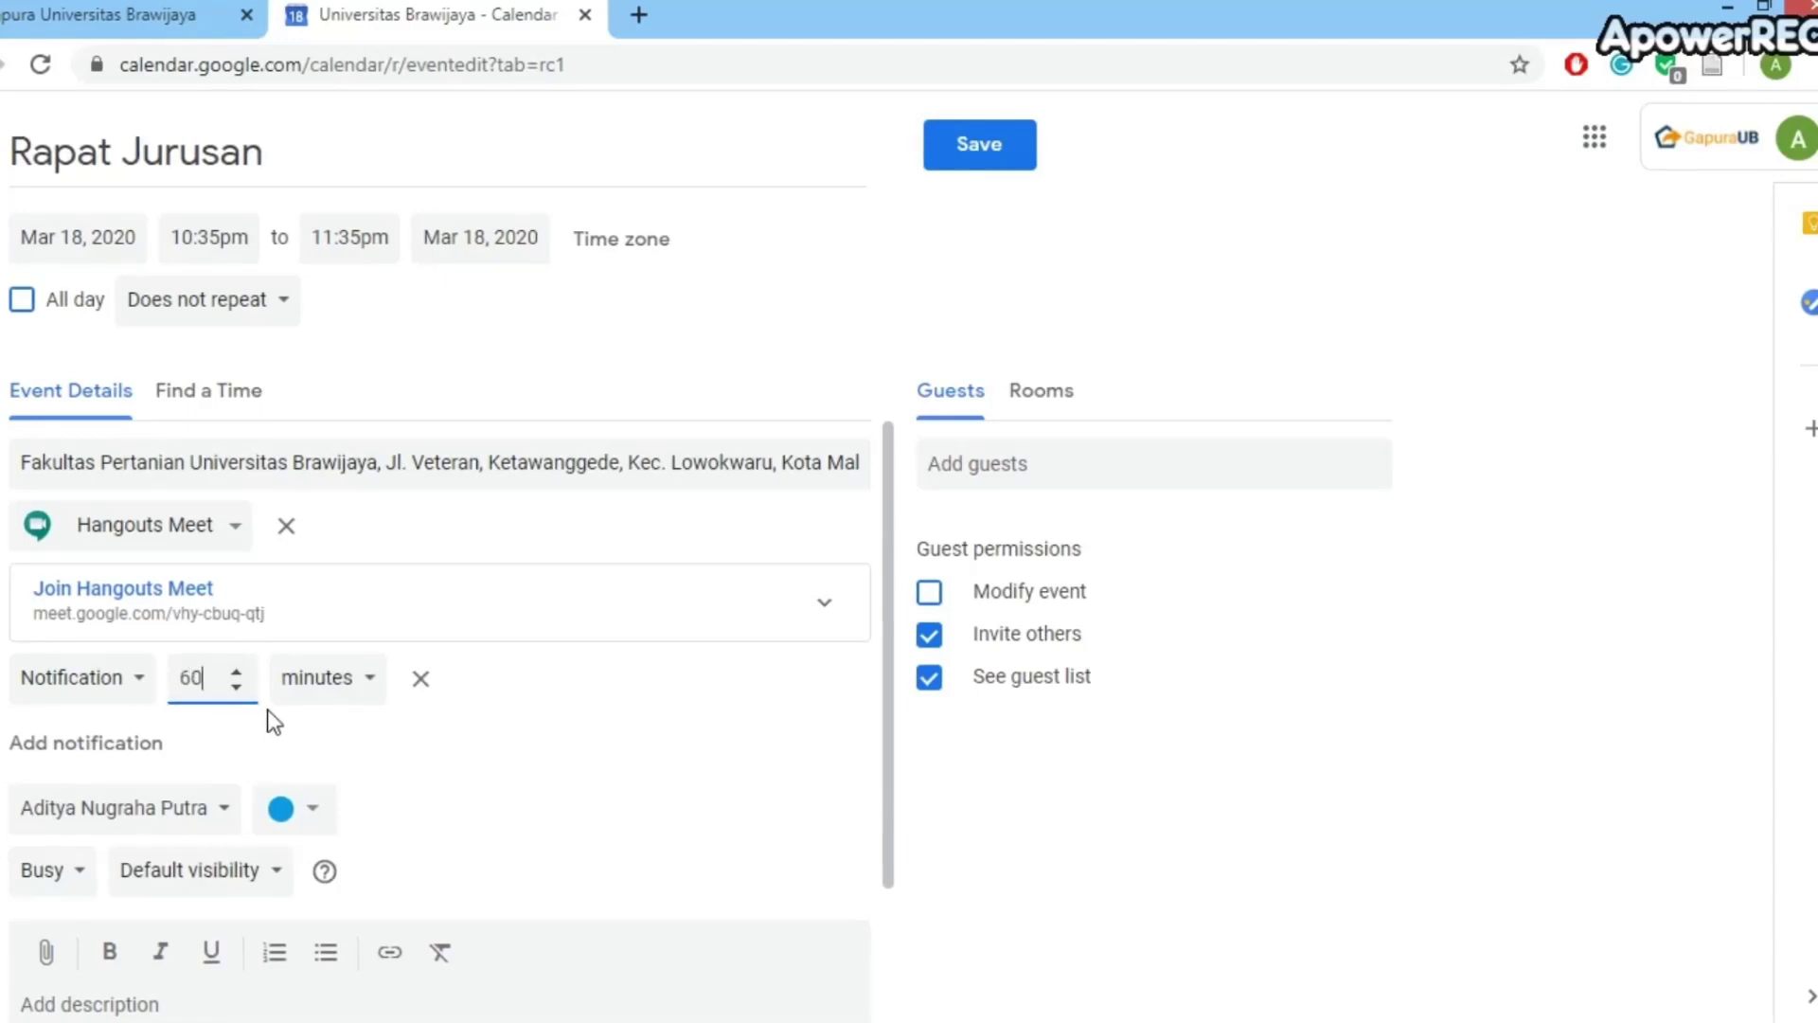
click(644, 790)
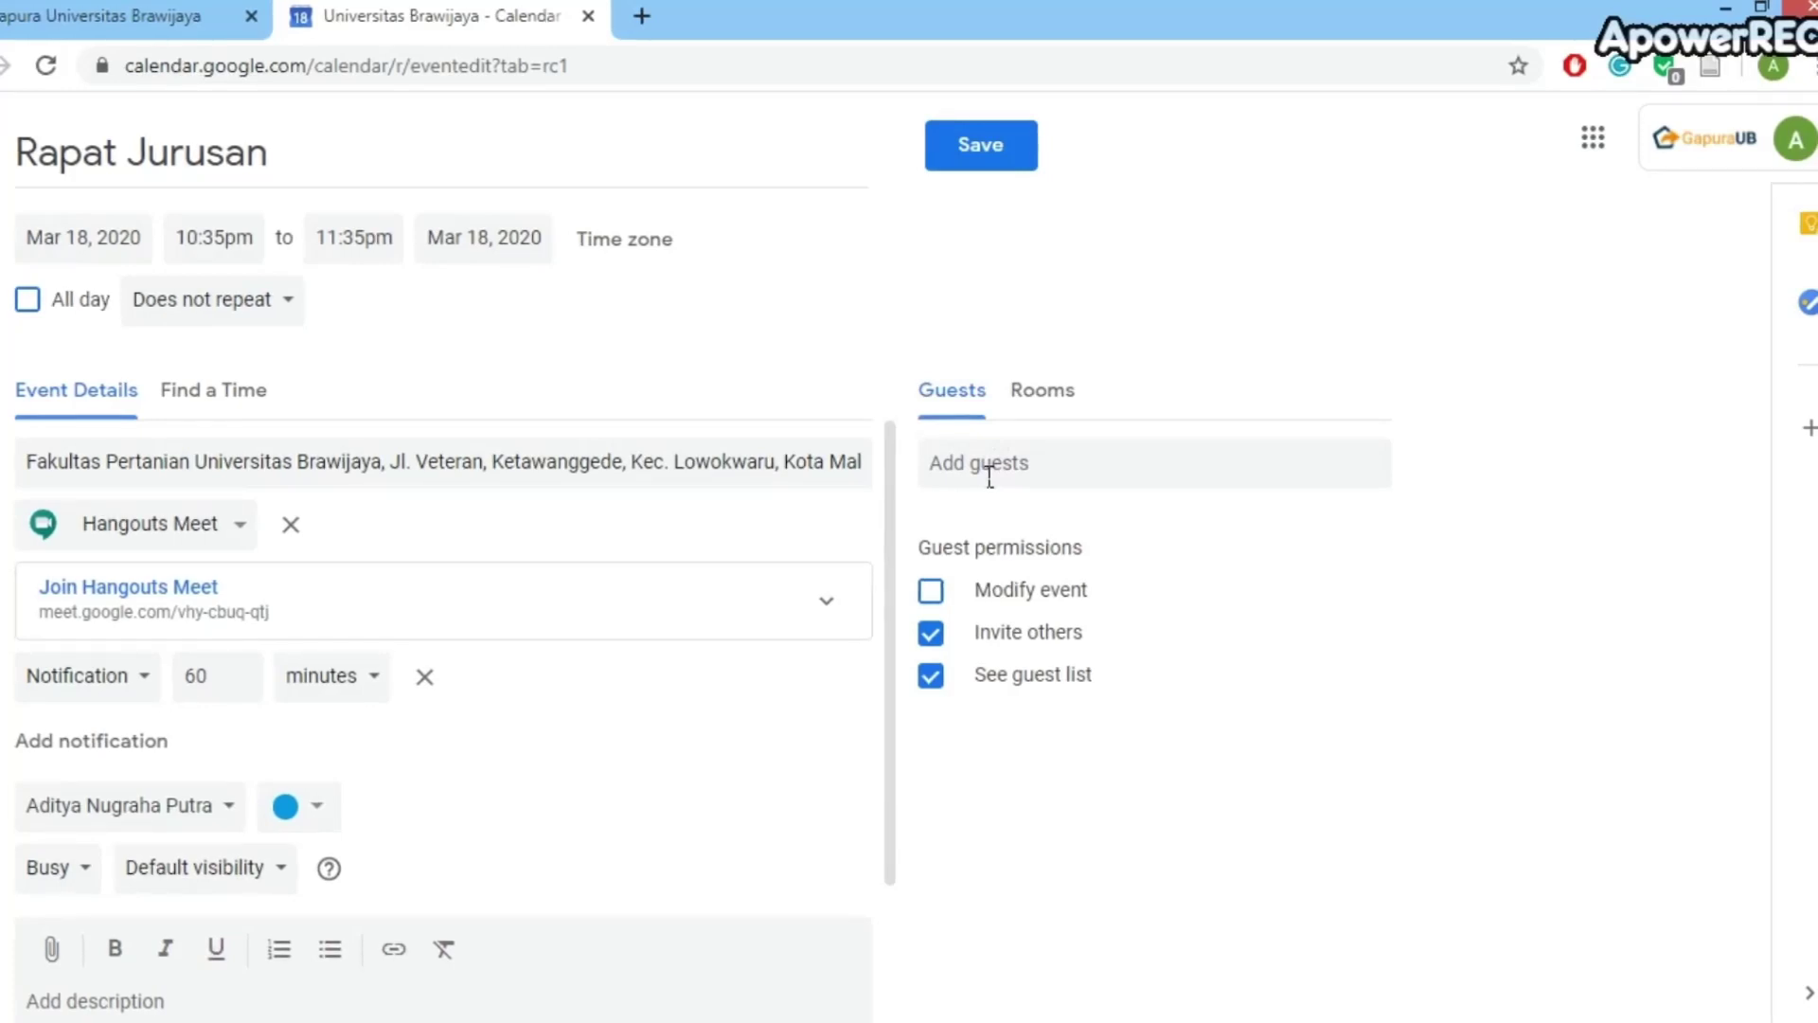
Add the guest's suggested e-mail address found with the start of their name, and save the event, sending invitation emails
click(989, 477)
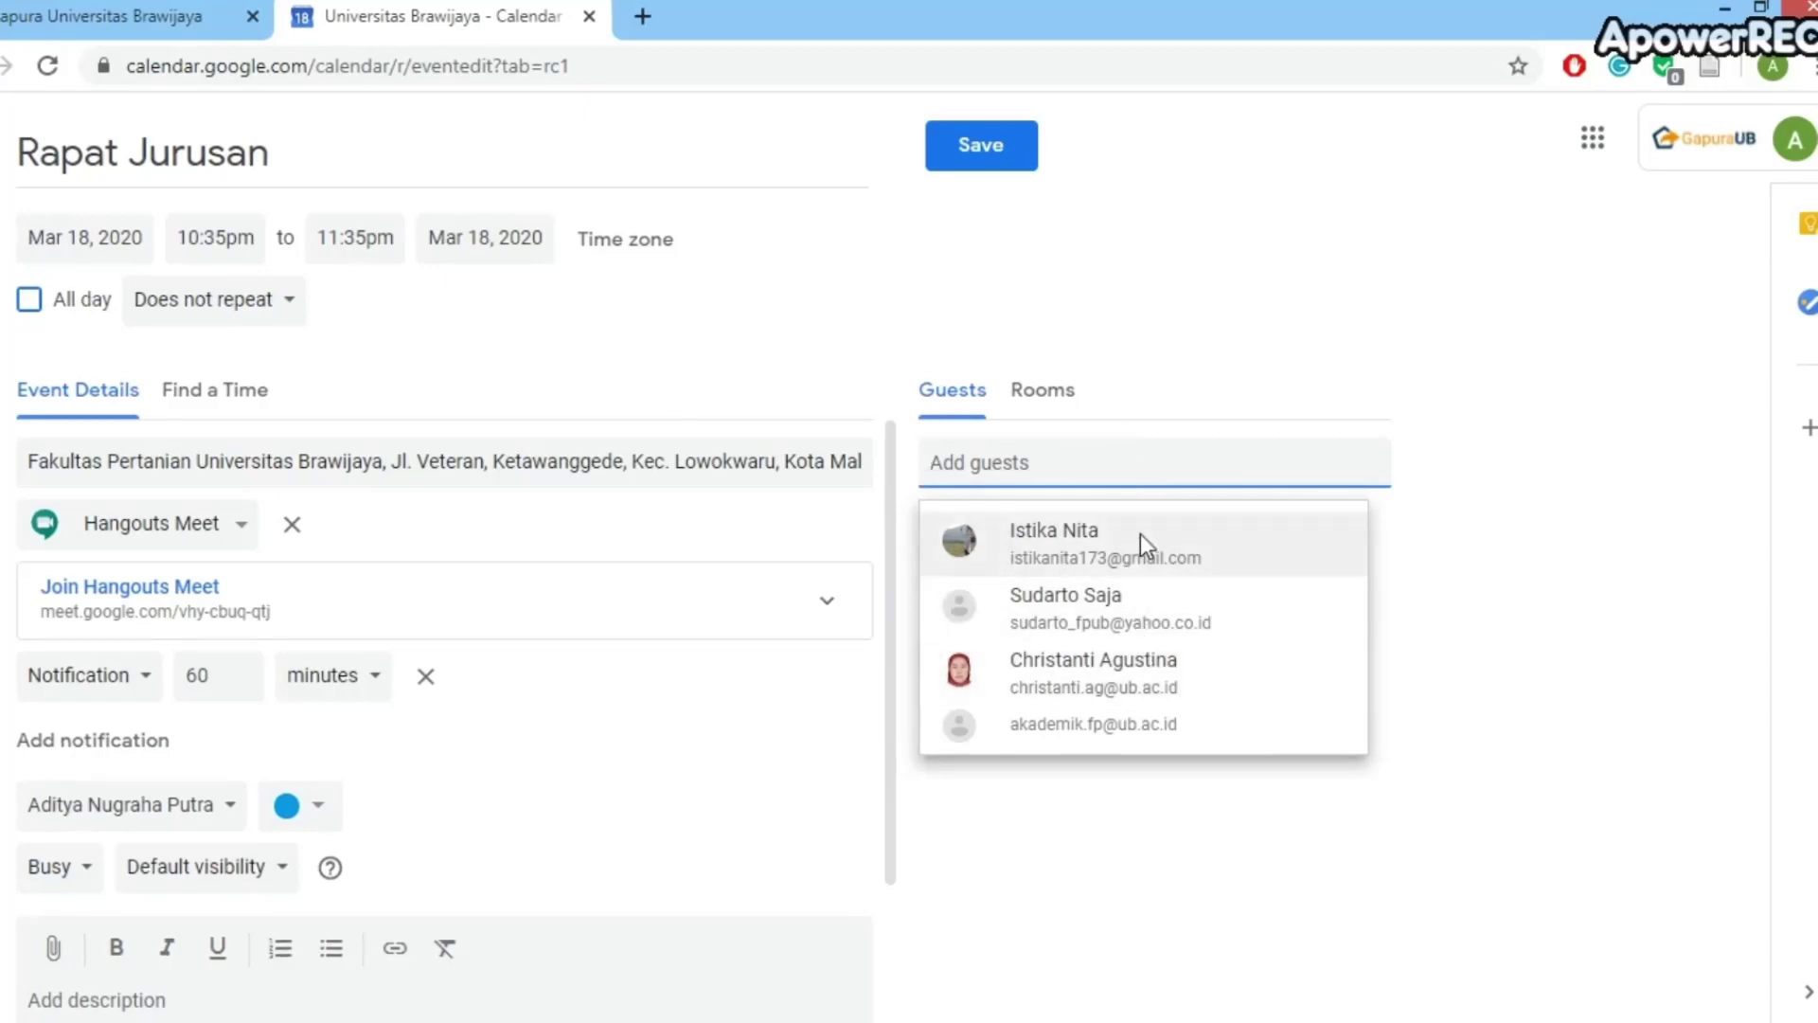
text(yos)
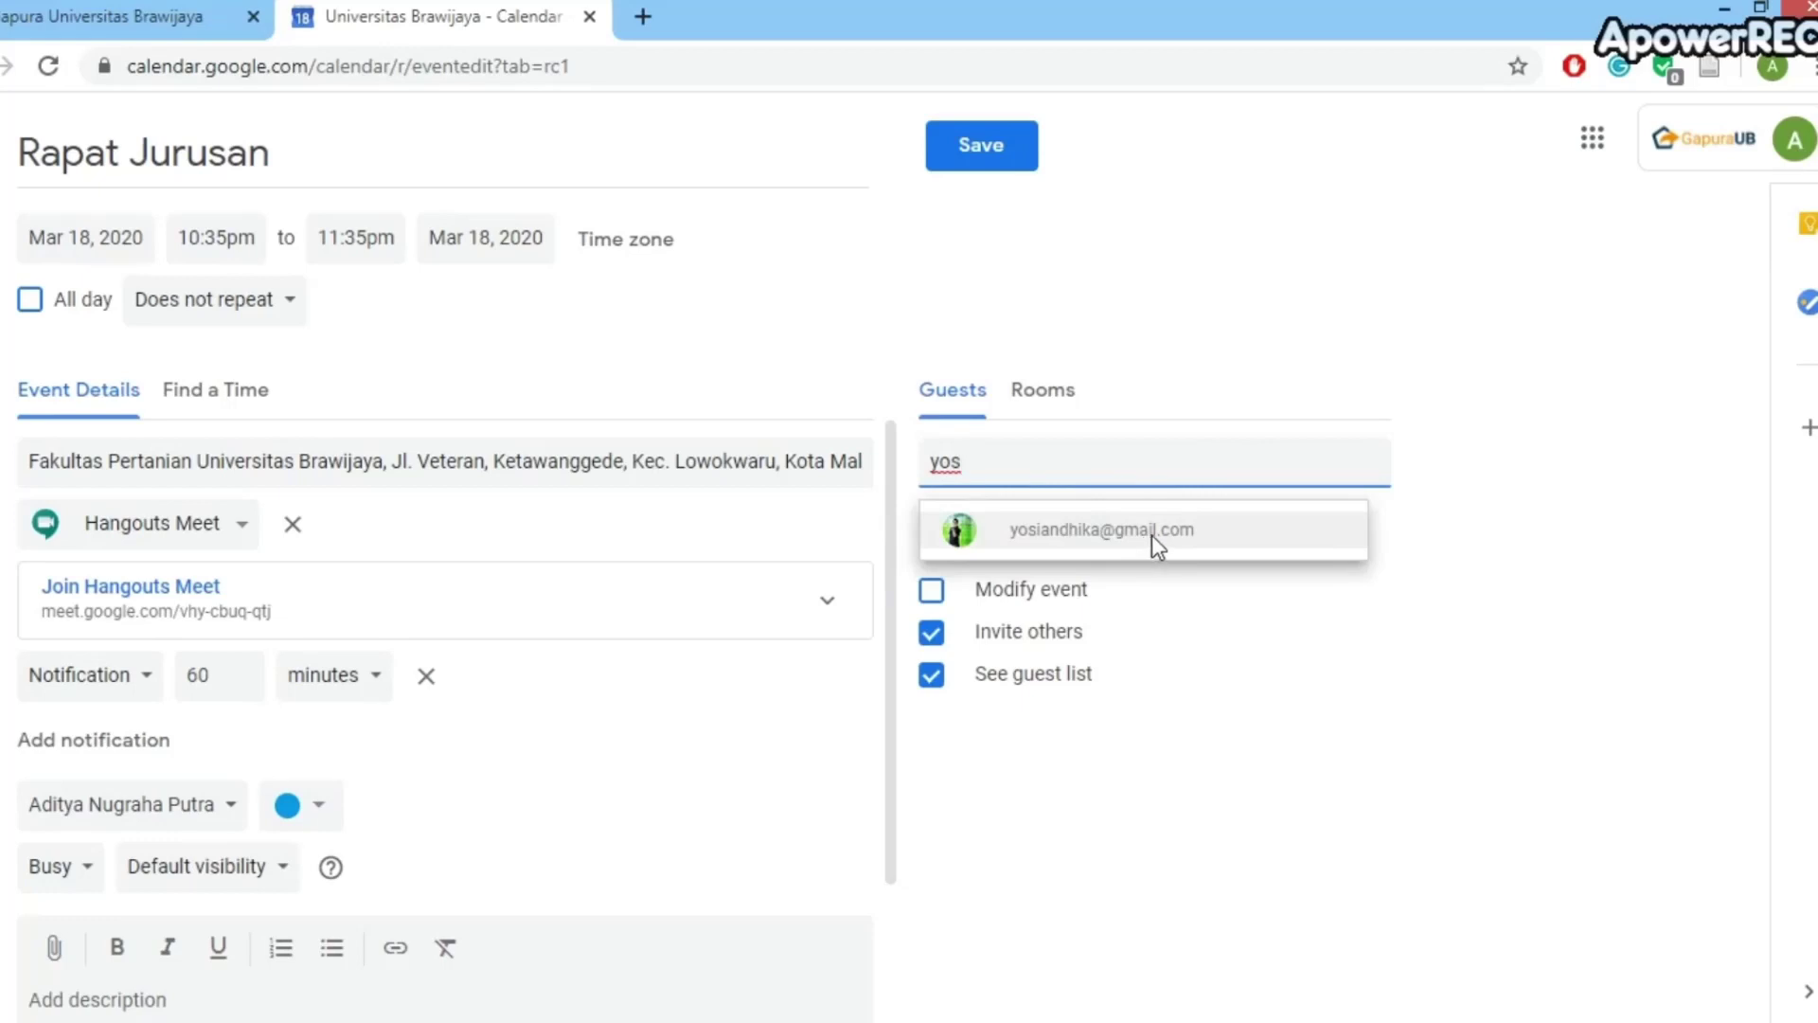
click(1152, 536)
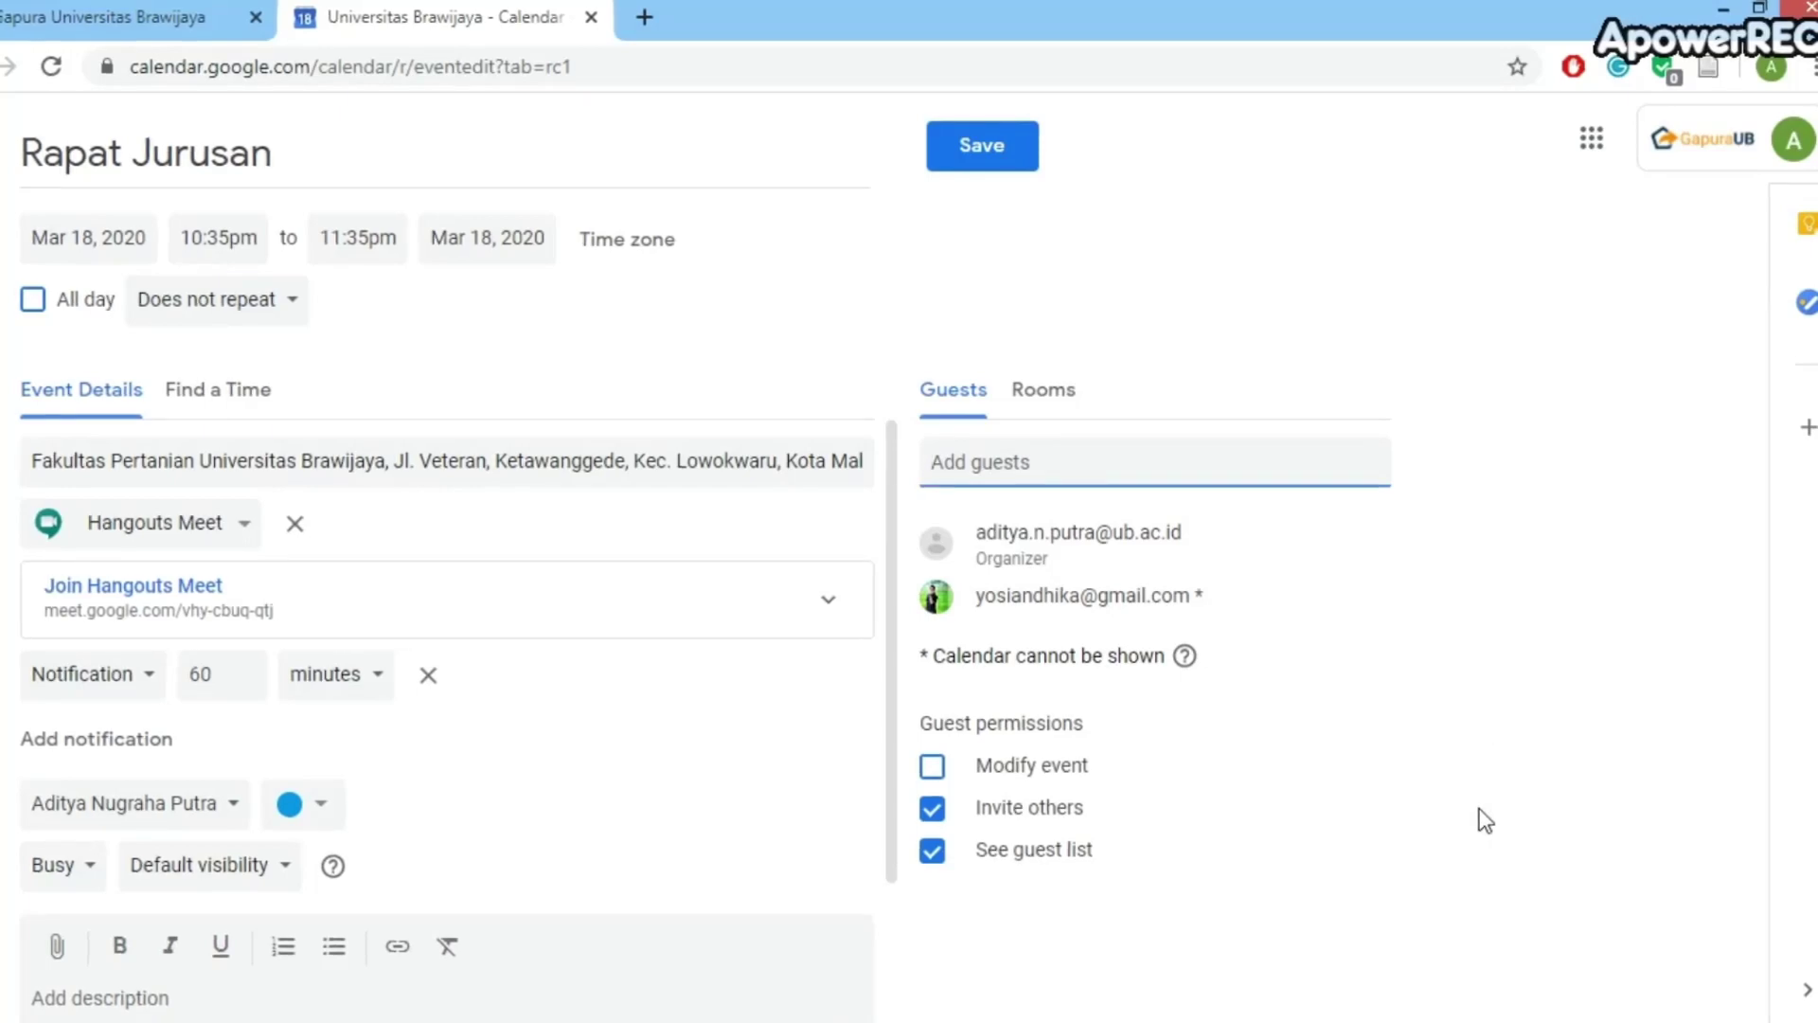
click(989, 154)
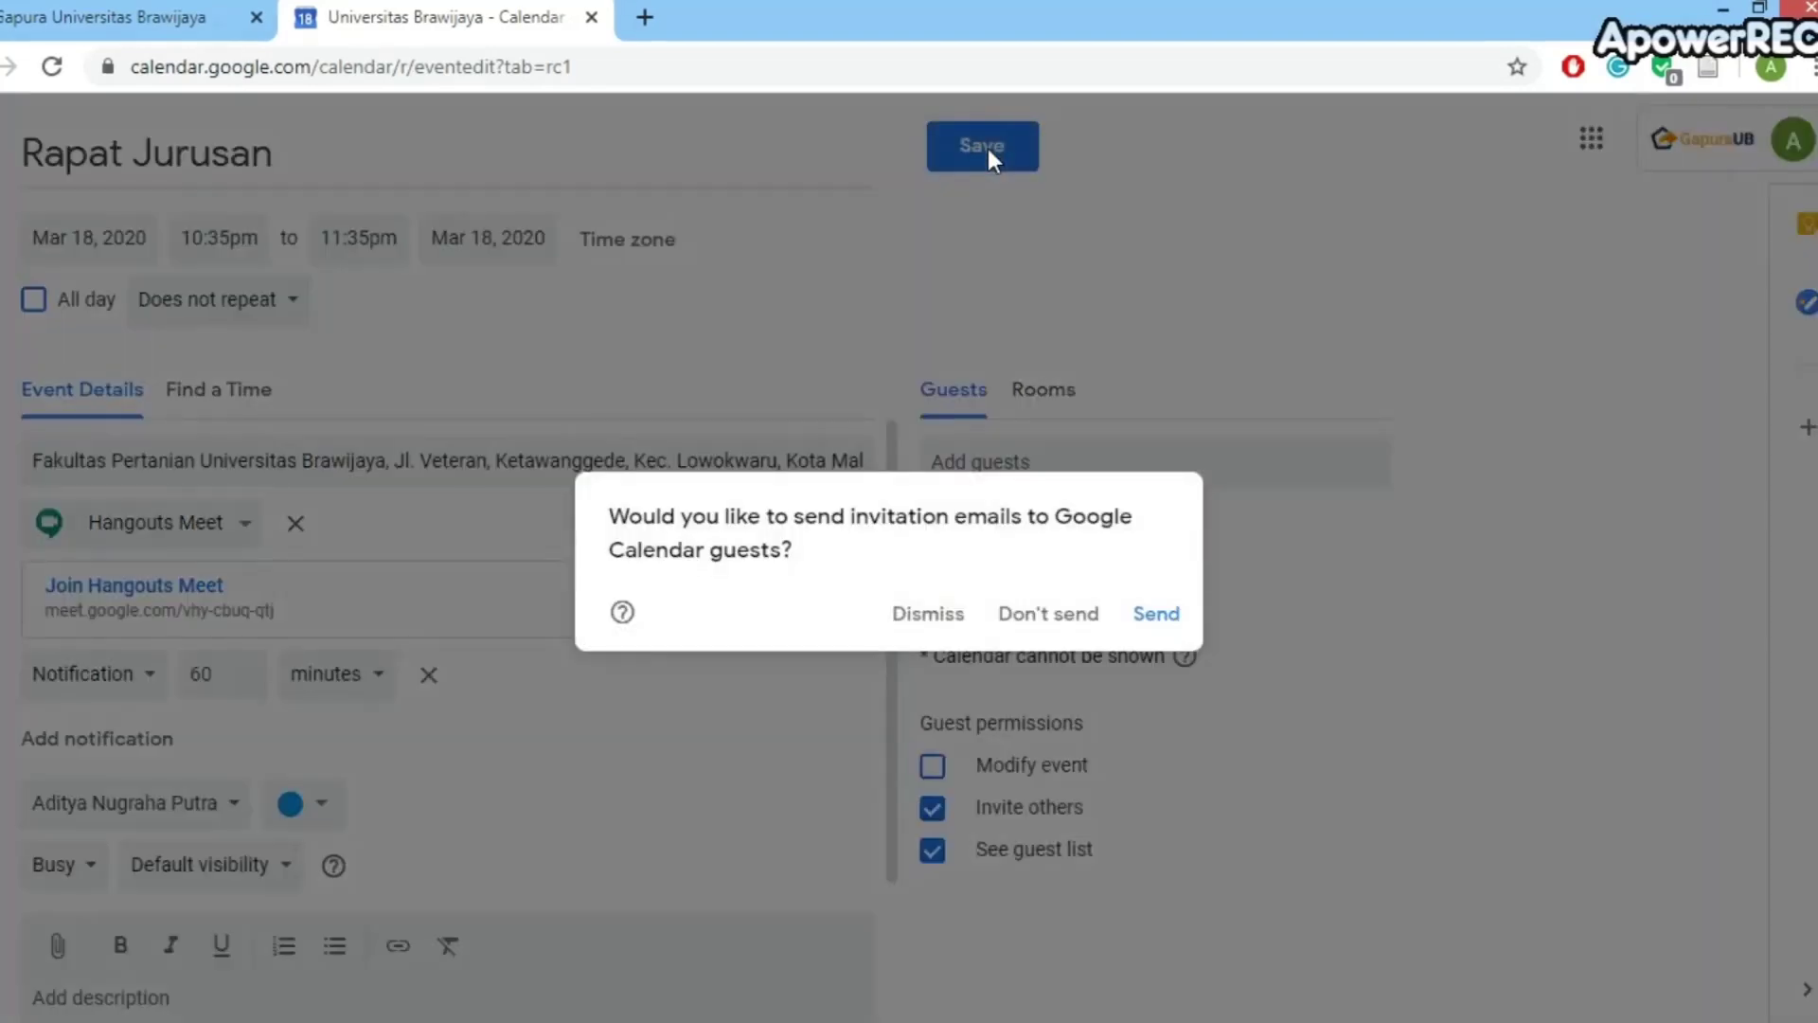
click(1163, 622)
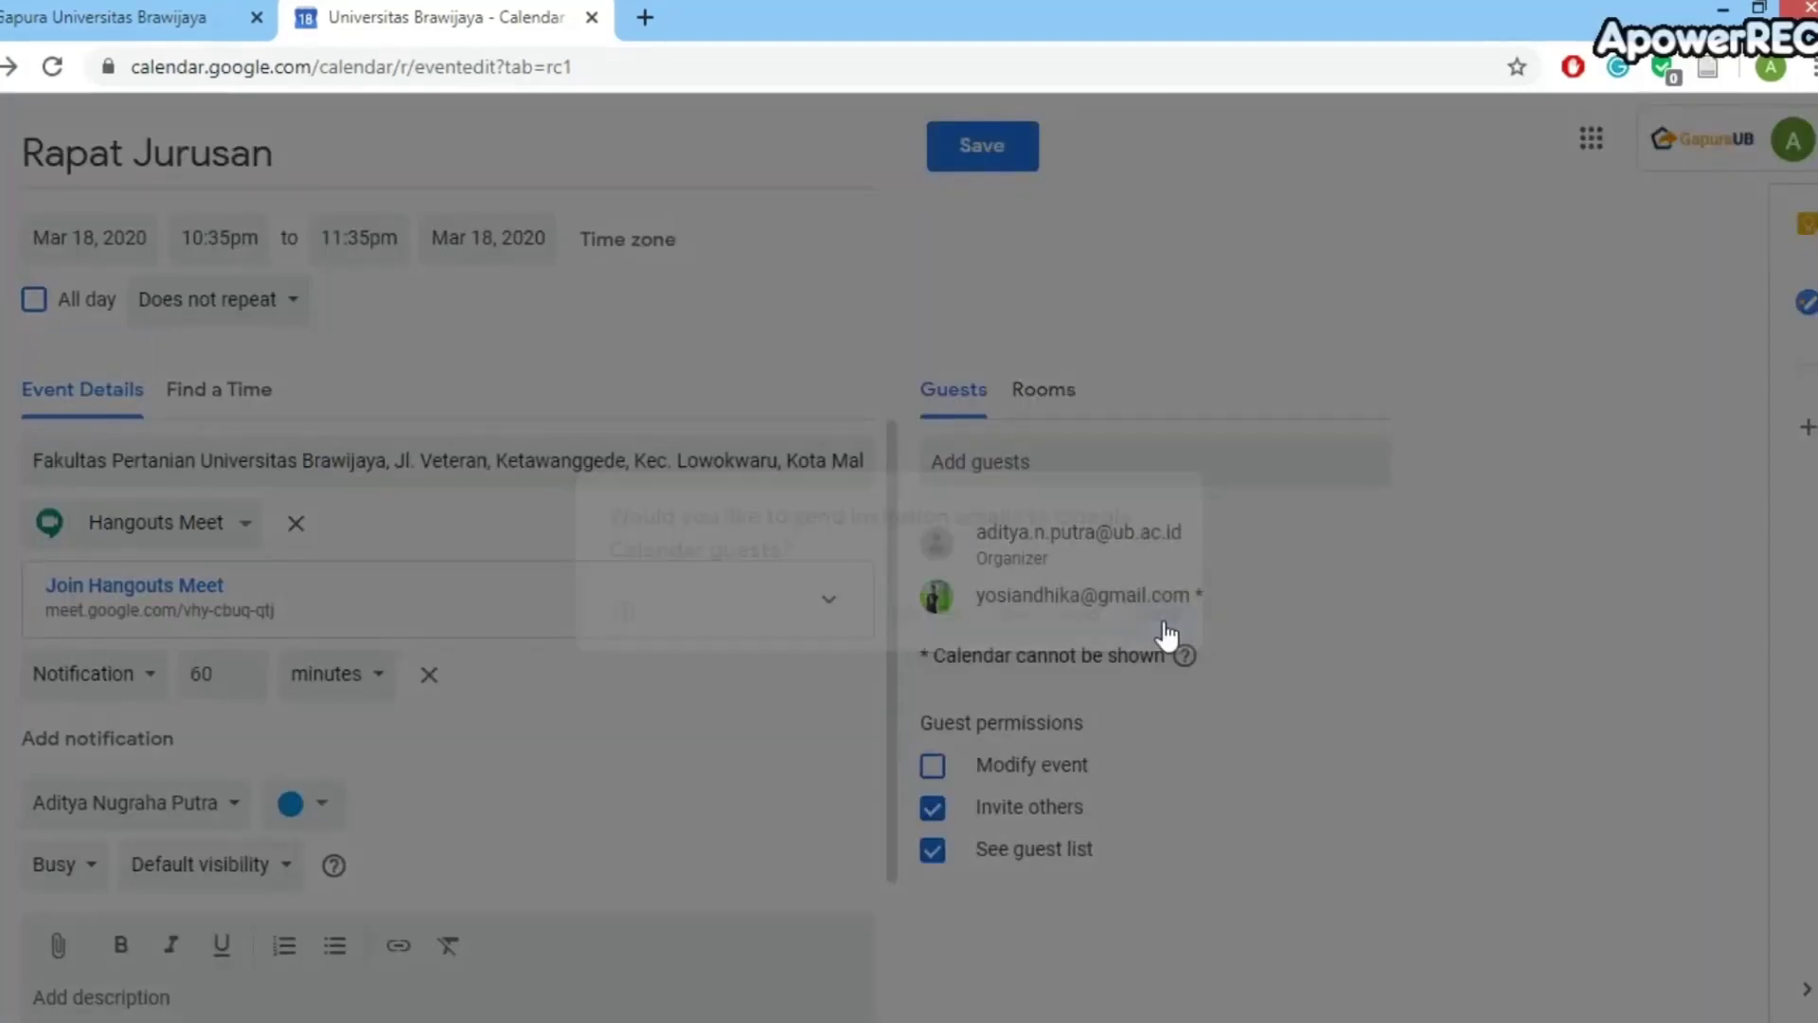